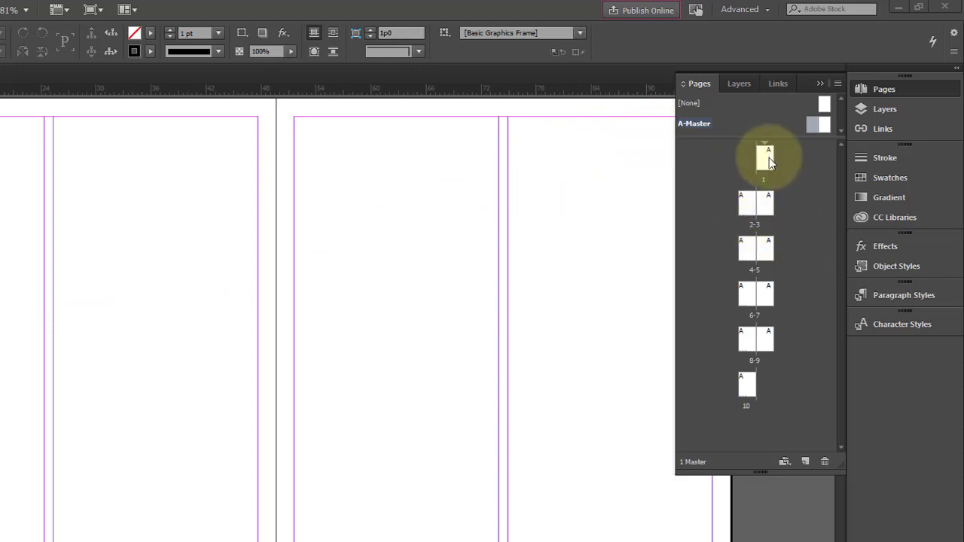
Draw a rectangle frame covering all of page 2 and fill it with black
double_click(750, 209)
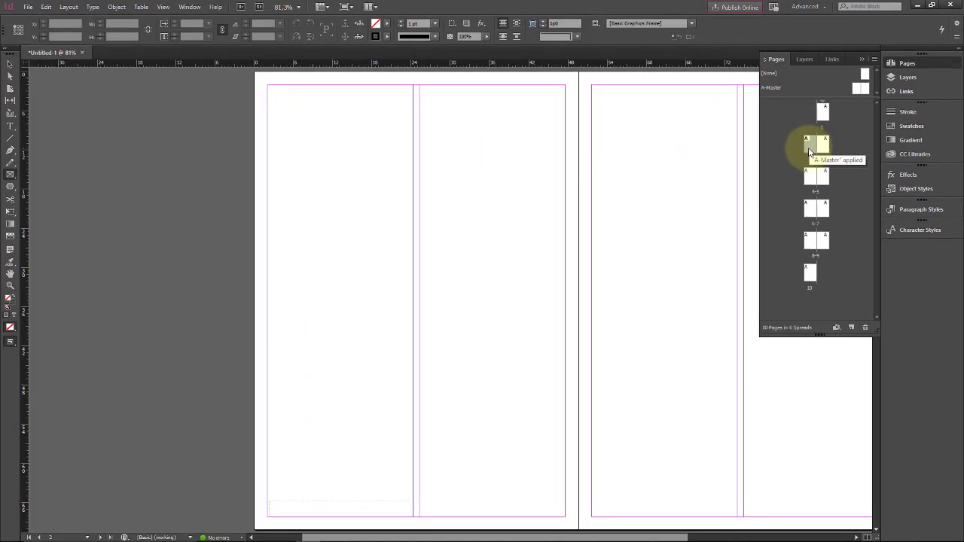
double_click(808, 148)
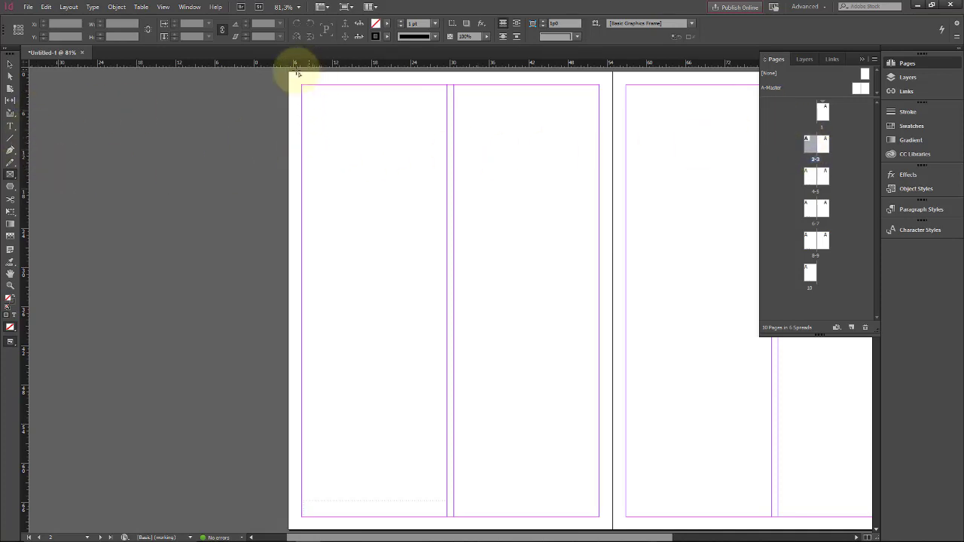
drag(290, 74, 612, 449)
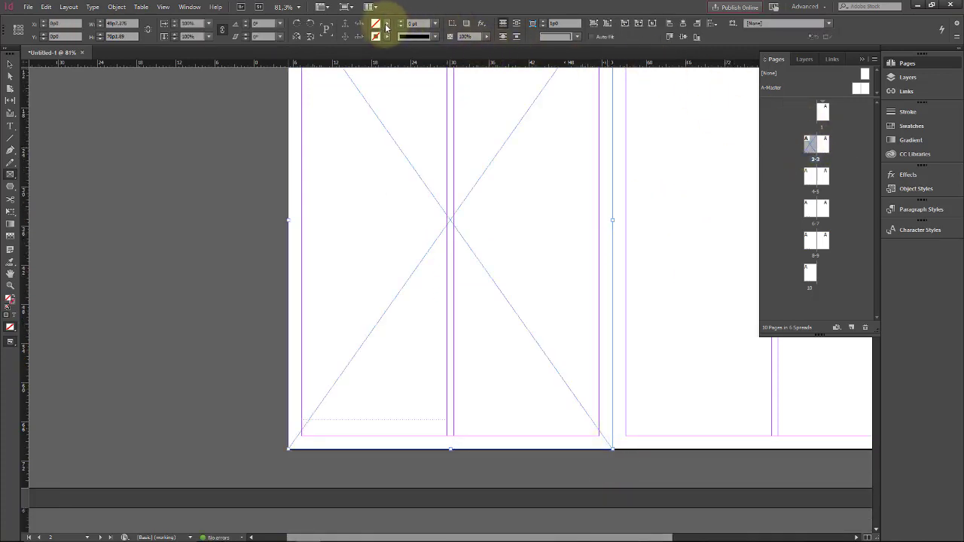
click(387, 25)
click(283, 82)
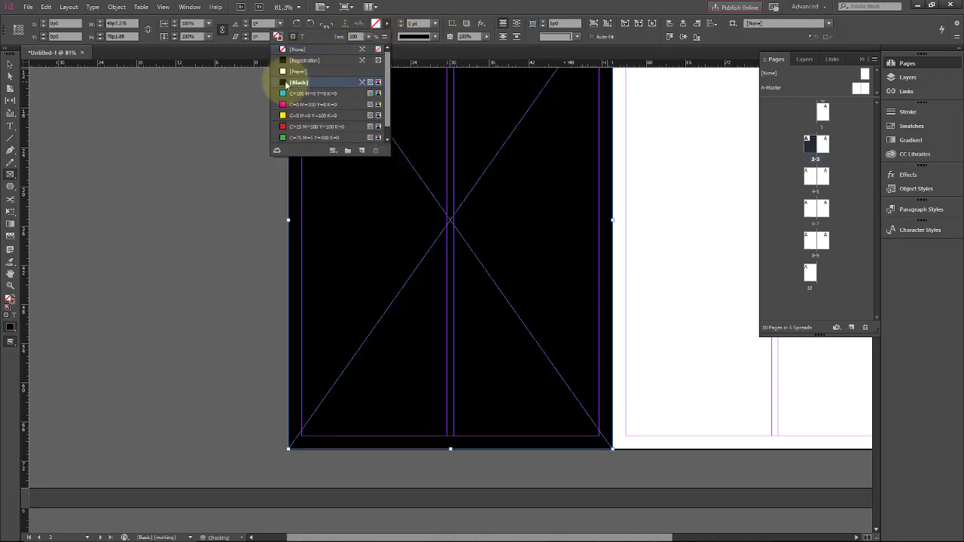
click(9, 63)
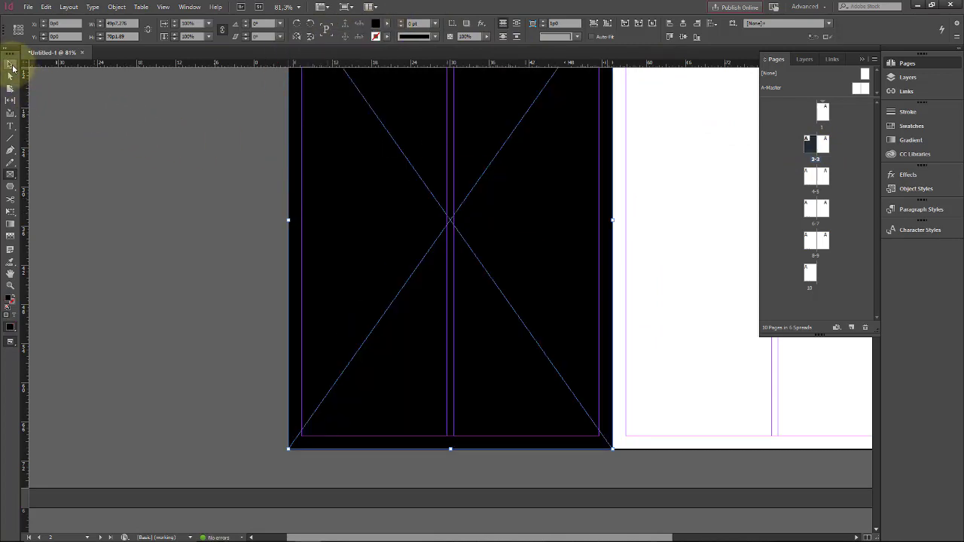
click(120, 104)
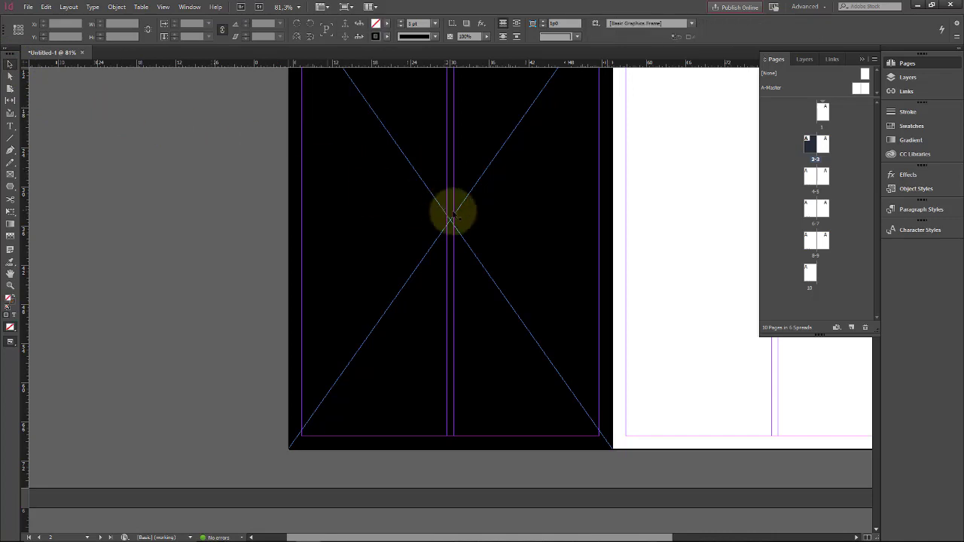
click(526, 208)
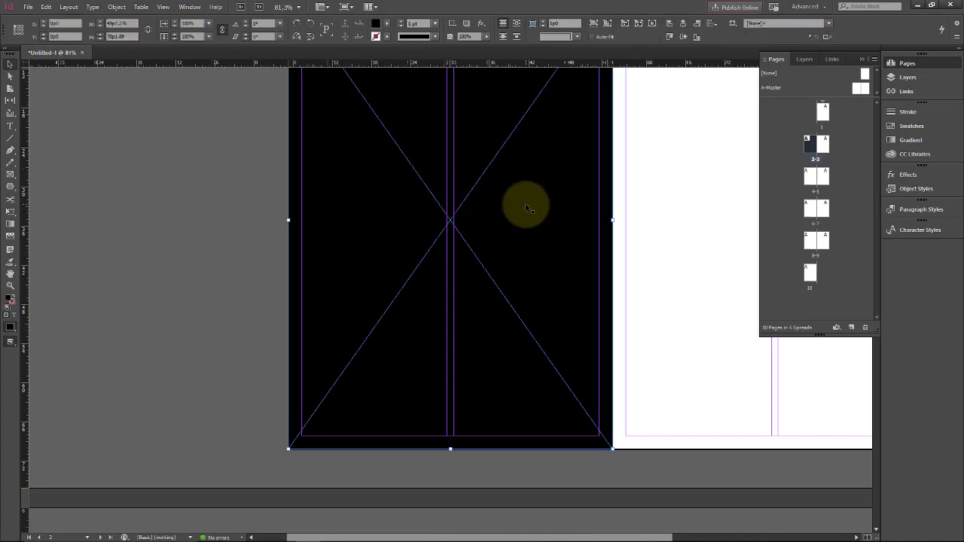
Draw a rectangle frame covering all of page 5 and fill it with cyan (C=100 M=0 Y=0 K=0)
double_click(812, 180)
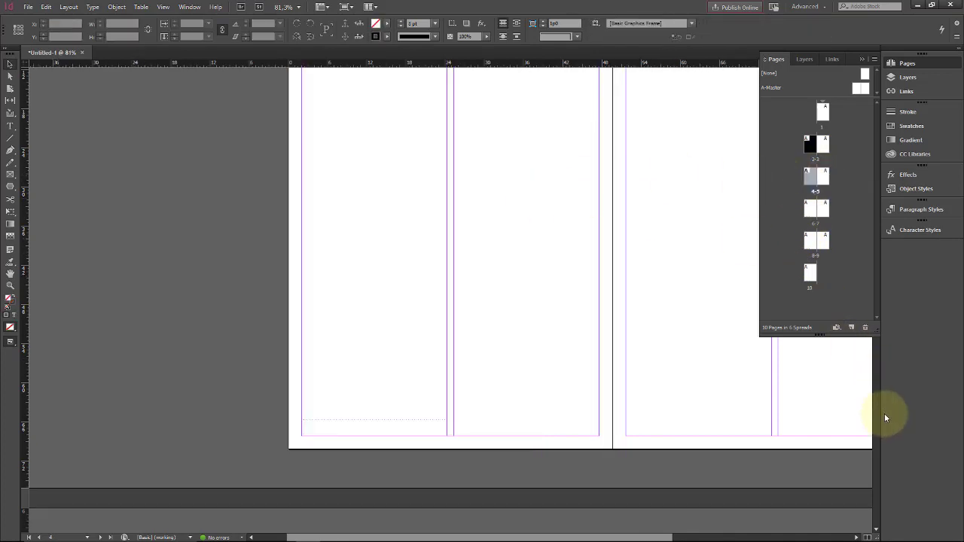
double_click(824, 177)
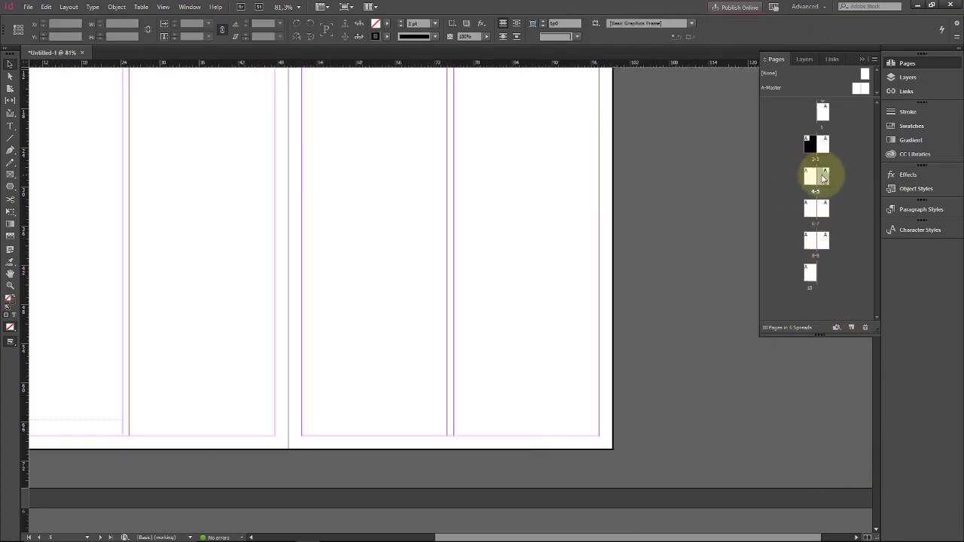
scroll(542, 269, up, 1)
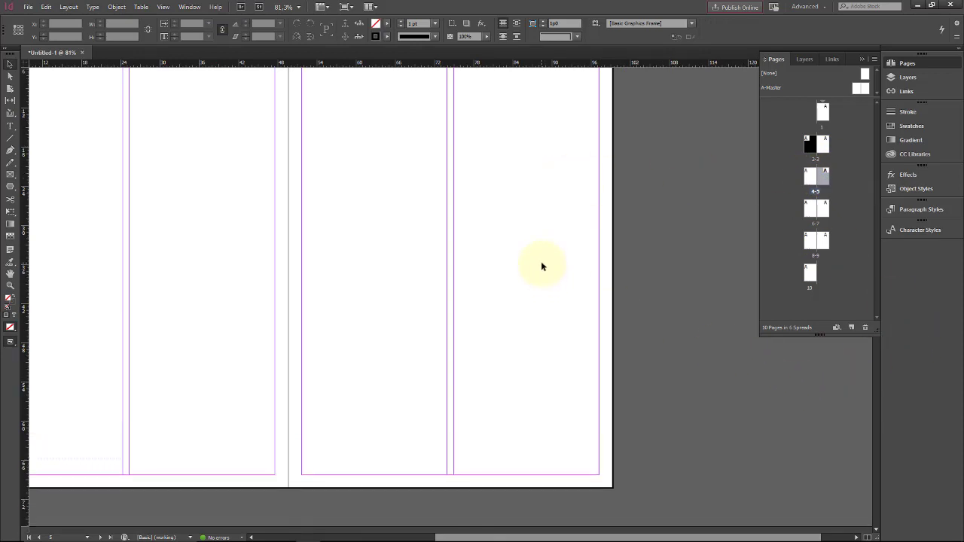
scroll(541, 264, up, 1)
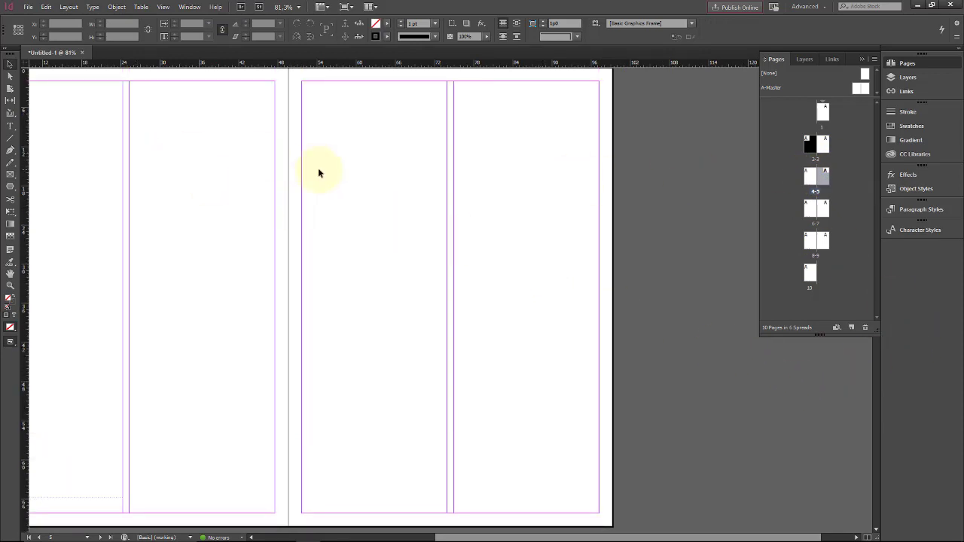
scroll(318, 169, up, 1)
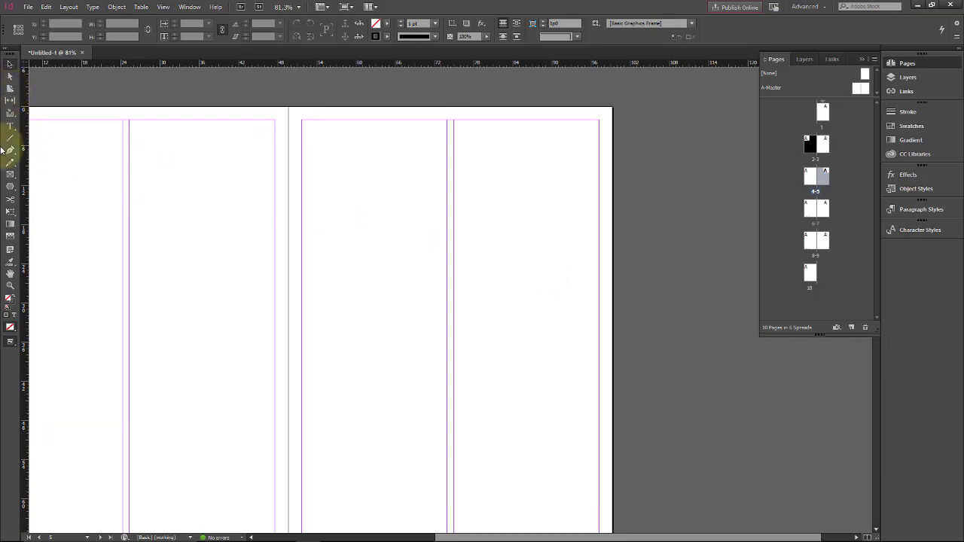
click(10, 174)
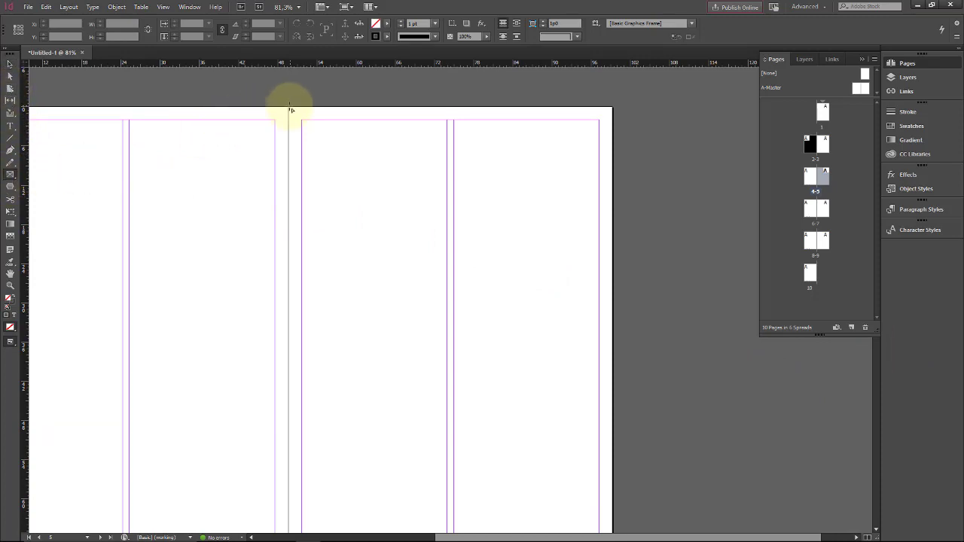
drag(290, 111, 613, 450)
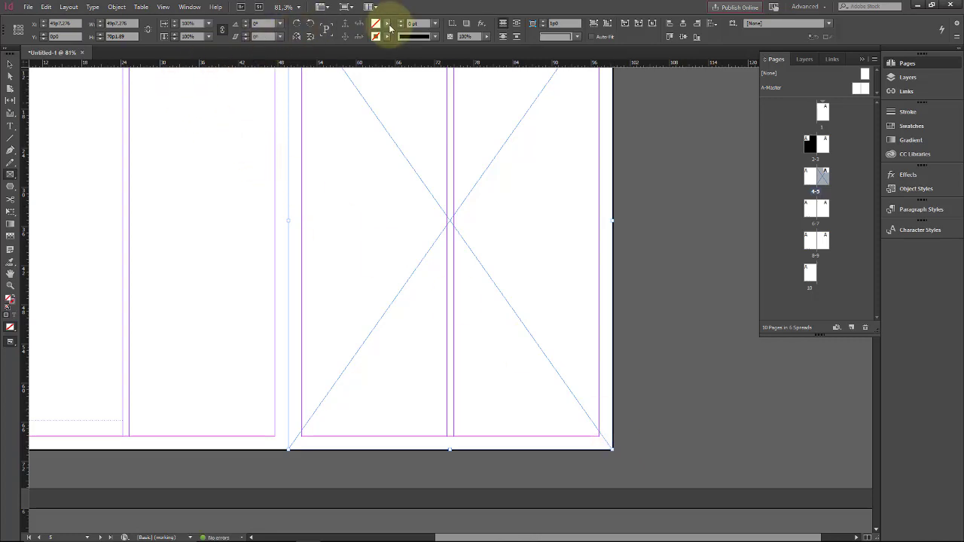
click(388, 24)
click(309, 93)
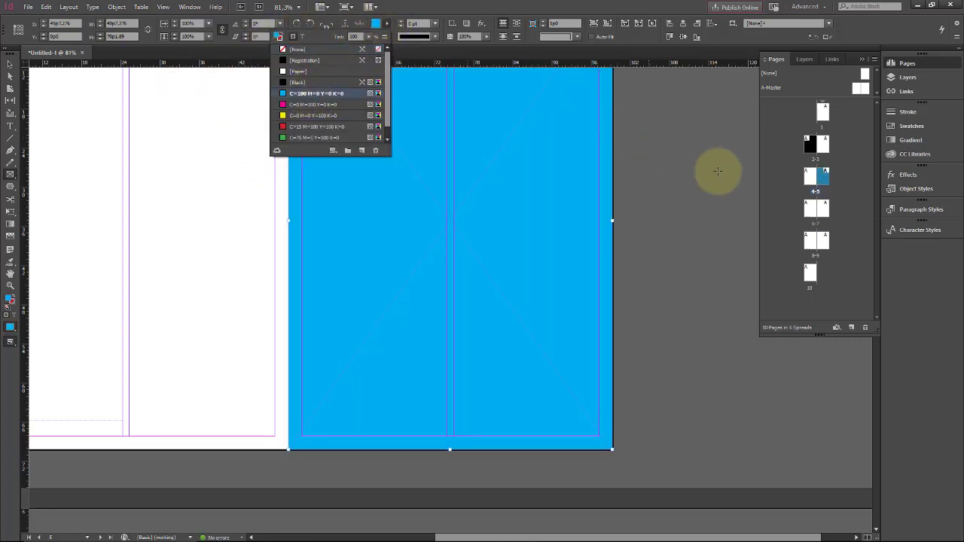
click(9, 65)
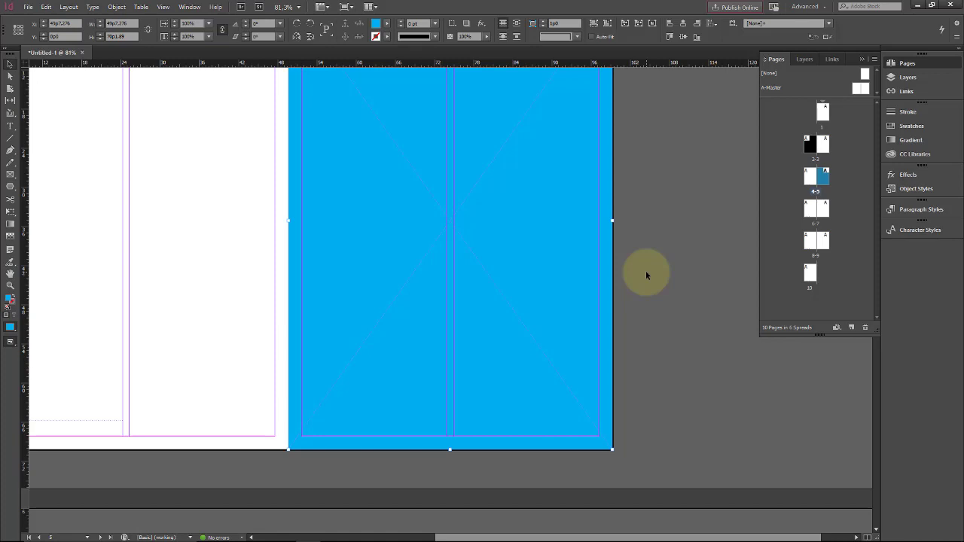
Delete the cyan frame from page 5 and the black frame from page 2
key(Delete)
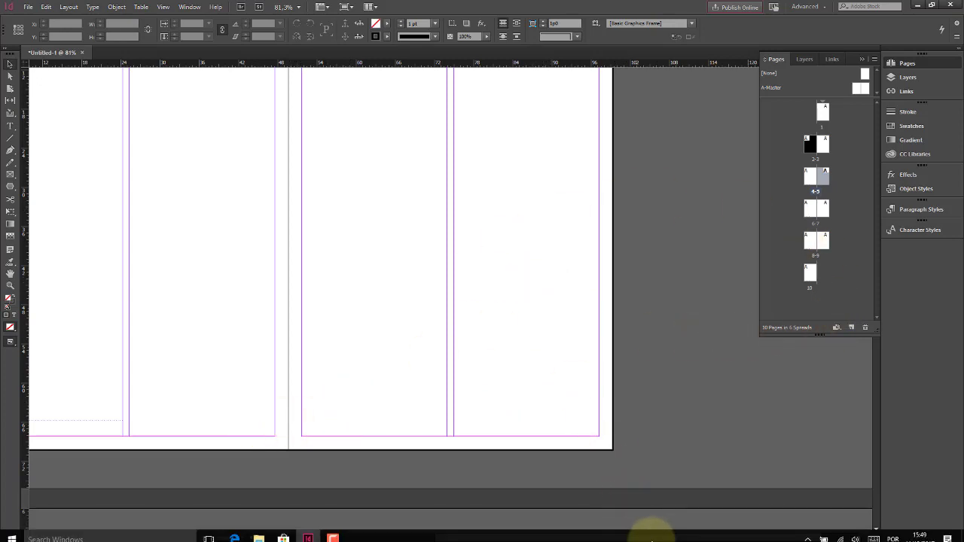
drag(674, 538, 609, 536)
scroll(608, 166, up, 3)
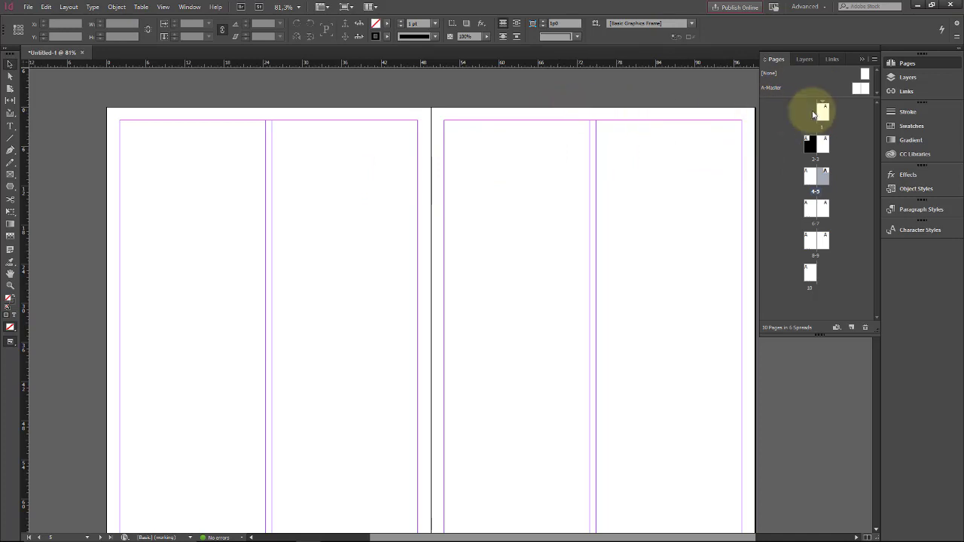
double_click(809, 144)
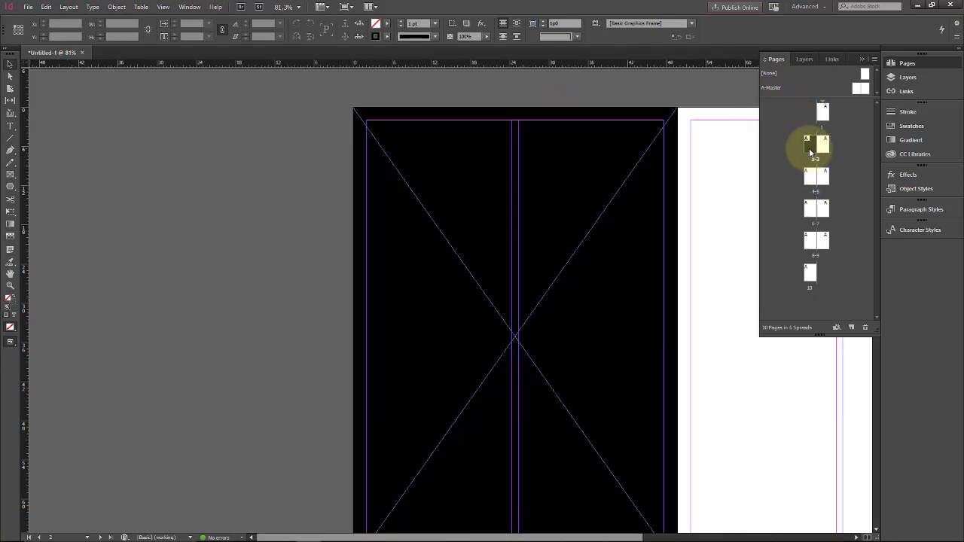
click(572, 195)
key(Delete)
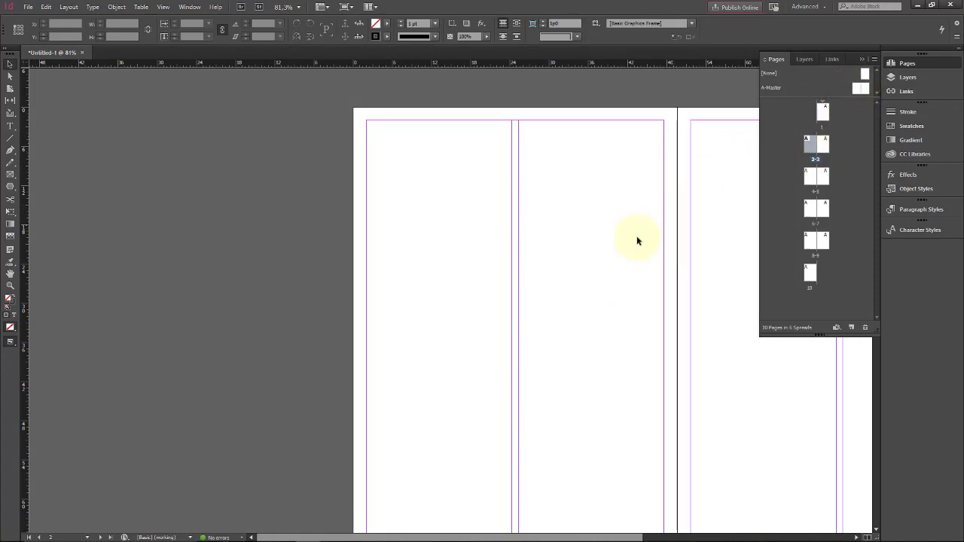
Open A-Master, draw a rectangle frame covering its entire left-hand page, and fill the frame with black
drag(599, 537, 684, 538)
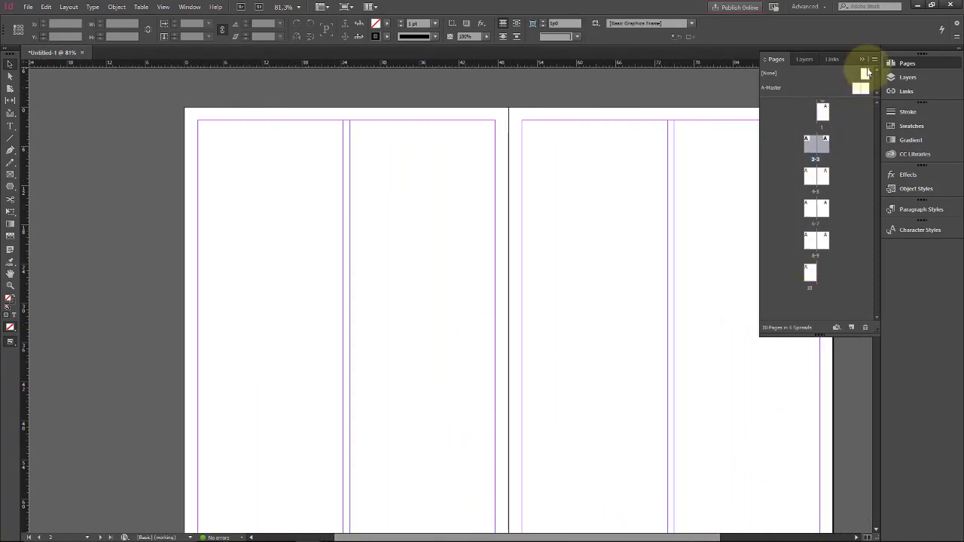
drag(867, 71, 857, 91)
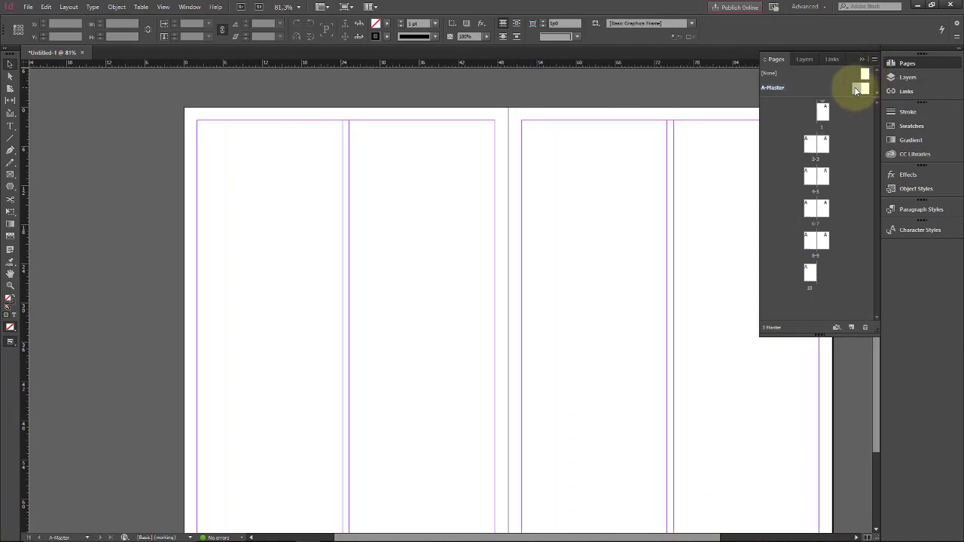
click(859, 88)
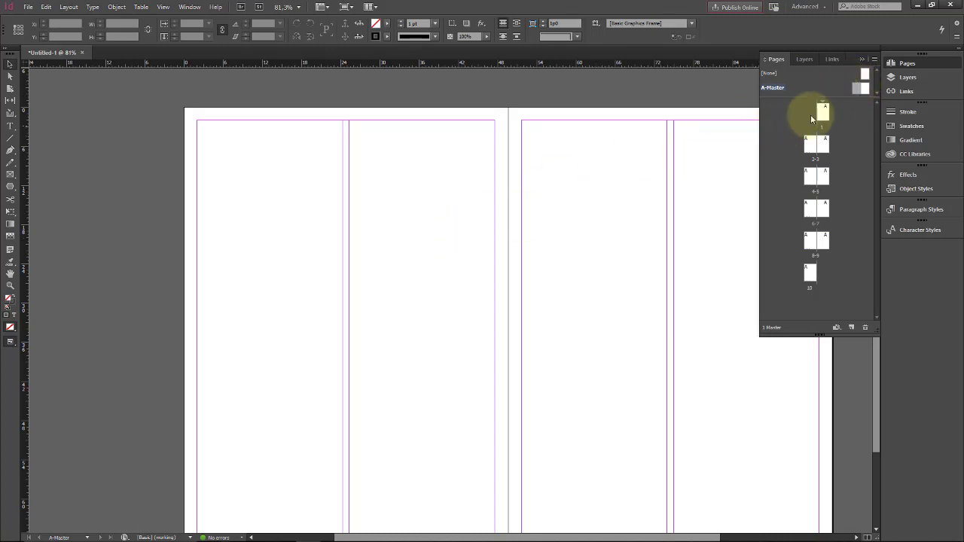
double_click(863, 88)
double_click(823, 173)
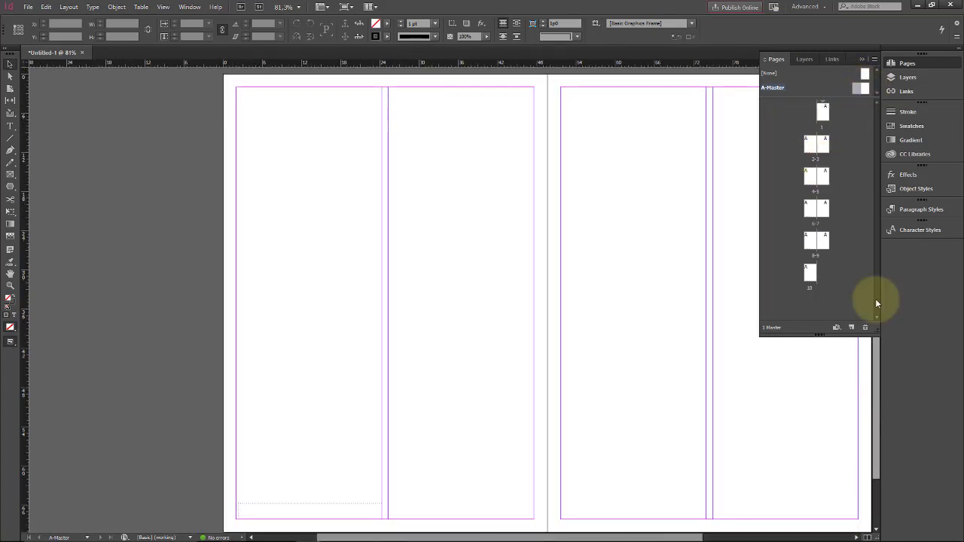
double_click(856, 89)
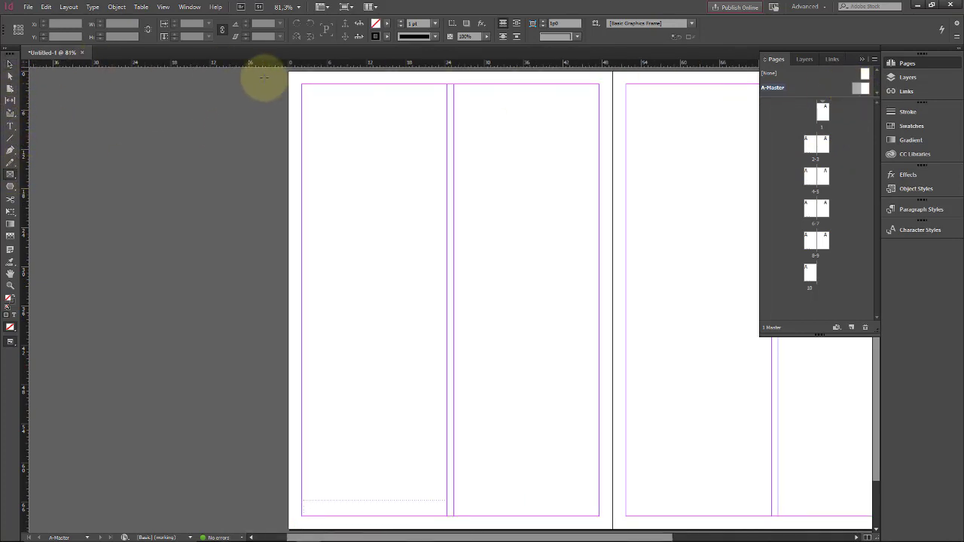
drag(290, 74, 613, 476)
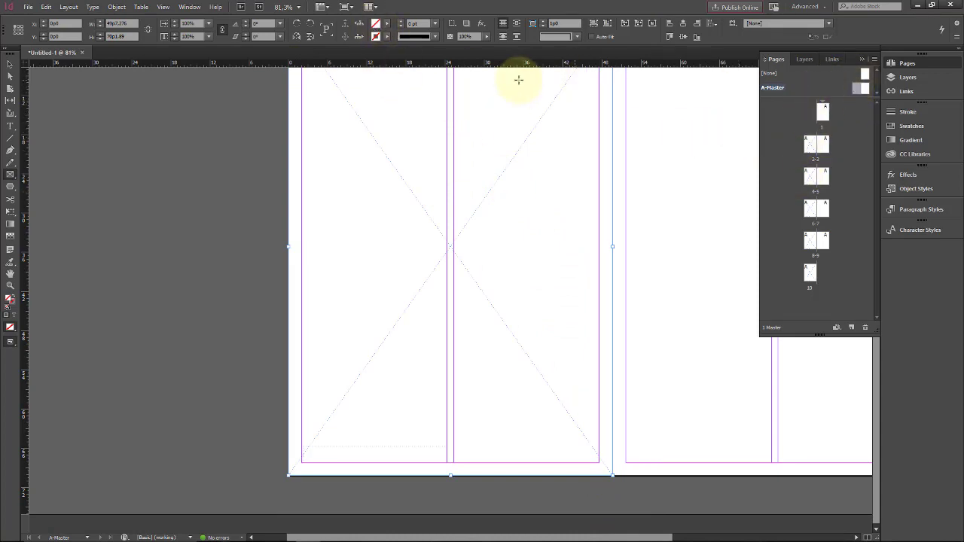
click(386, 23)
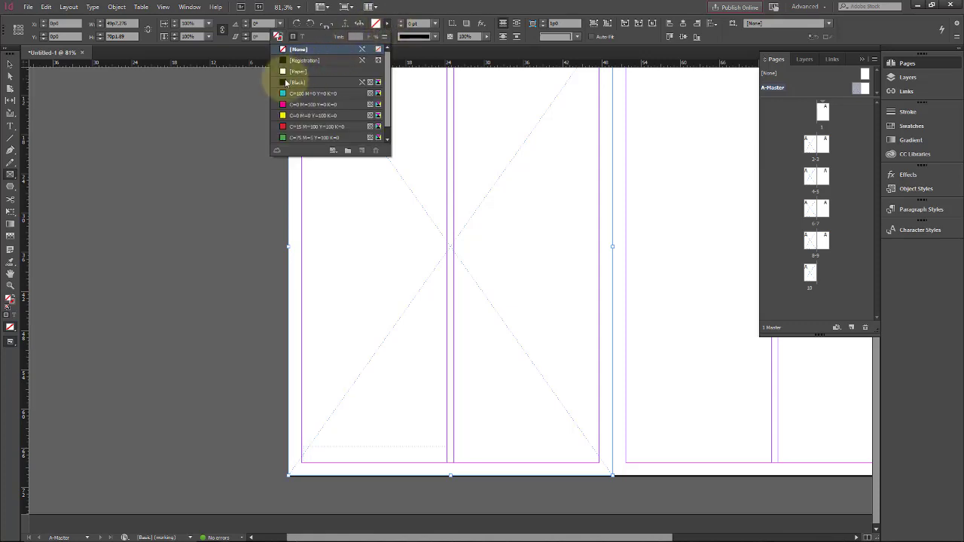
click(293, 82)
click(9, 65)
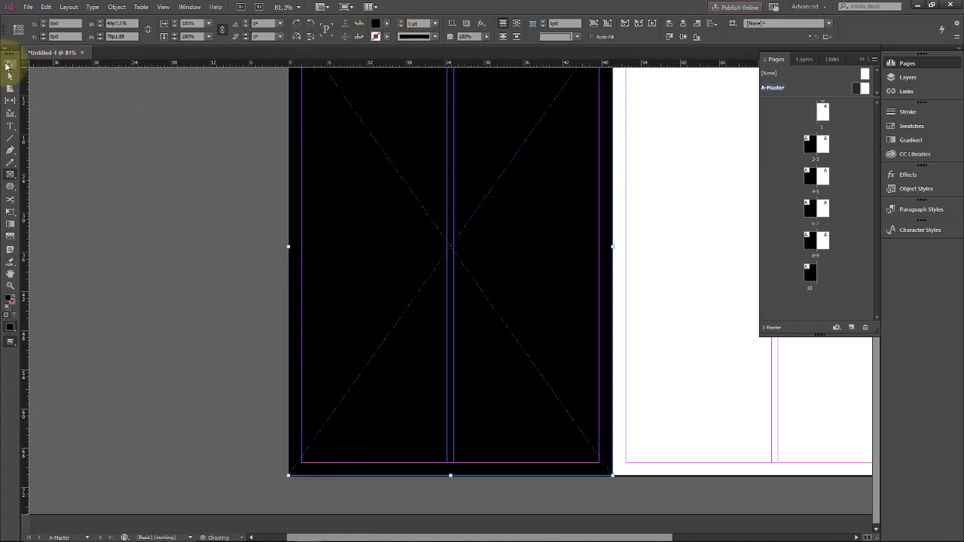
click(135, 108)
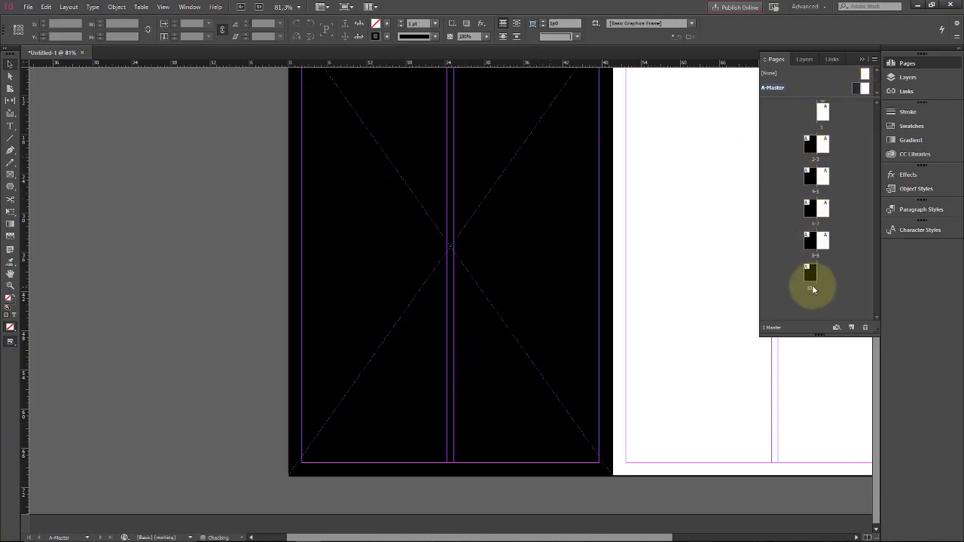
Draw a rectangle frame covering the entire right-hand page of A-Master and fill it with cyan (C=100 M=0 Y=0 K=0)
click(825, 146)
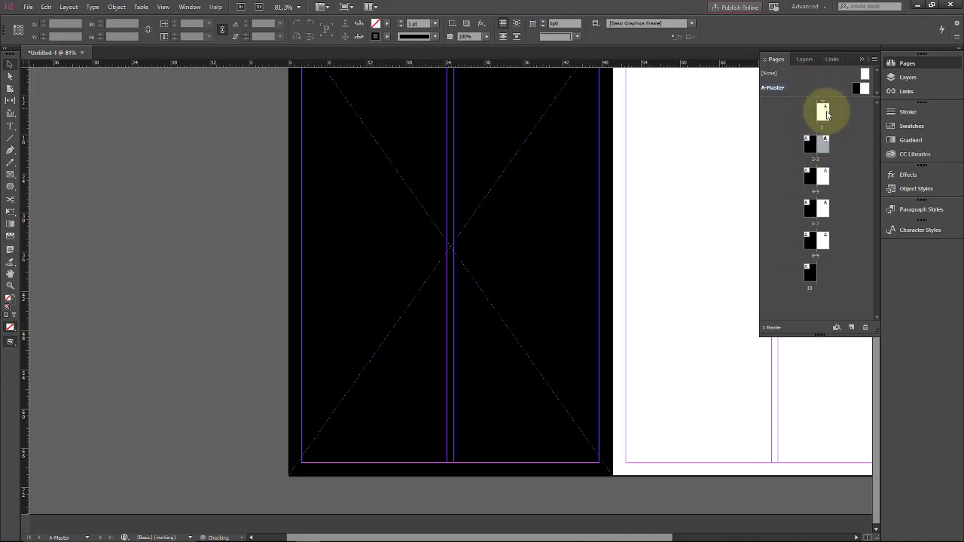
double_click(864, 89)
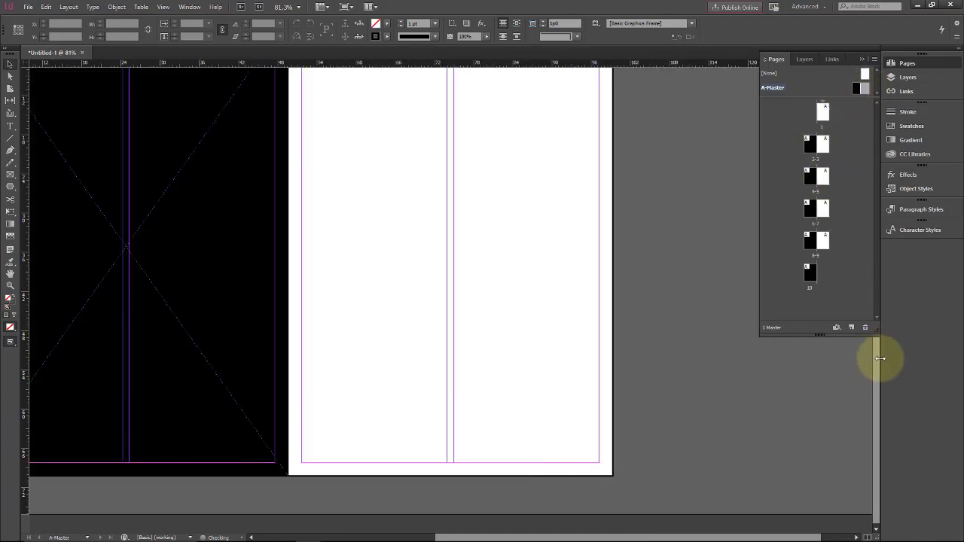
drag(880, 359, 877, 292)
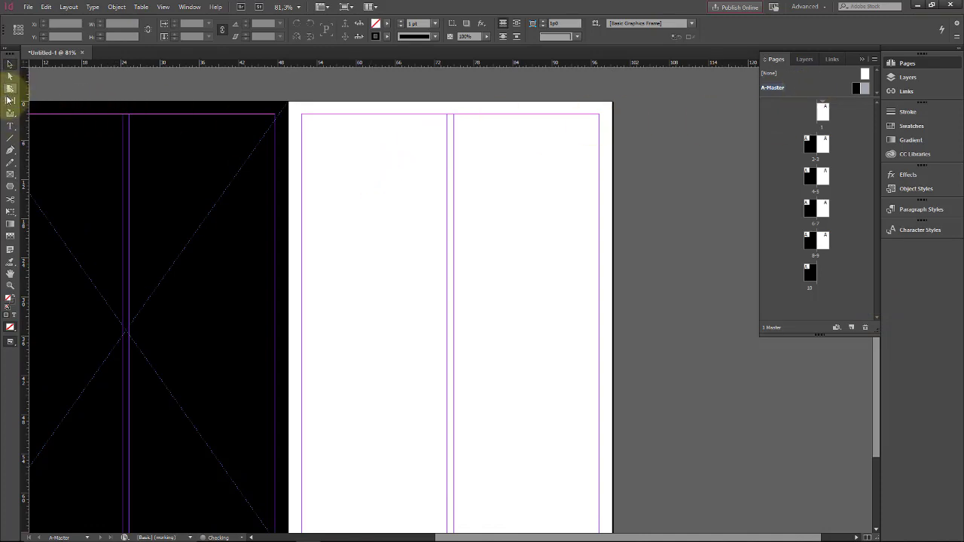
click(11, 174)
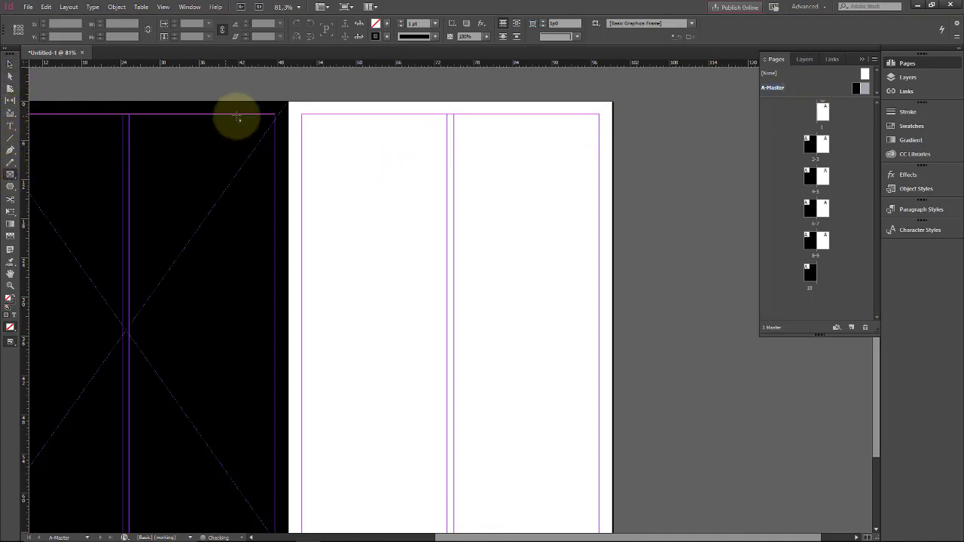
drag(289, 102, 612, 477)
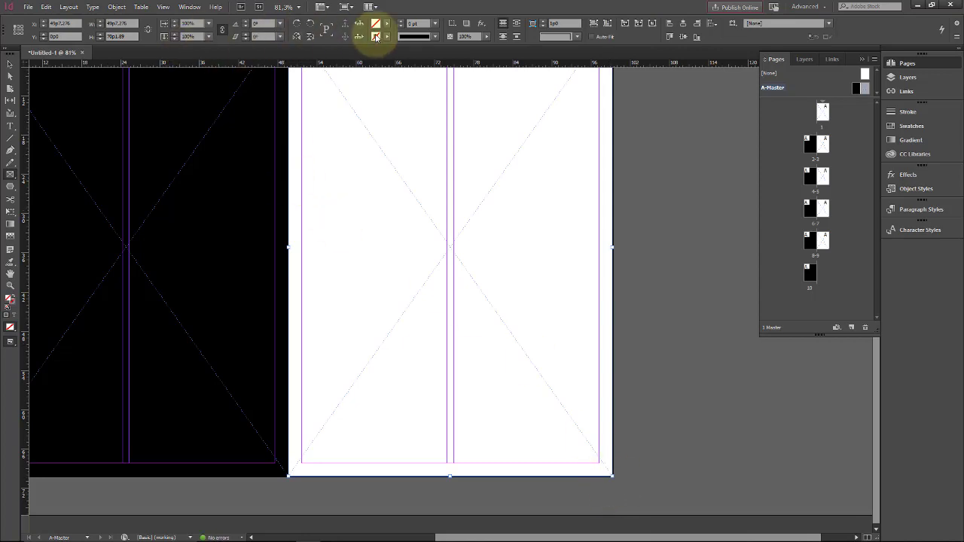
click(387, 24)
click(285, 93)
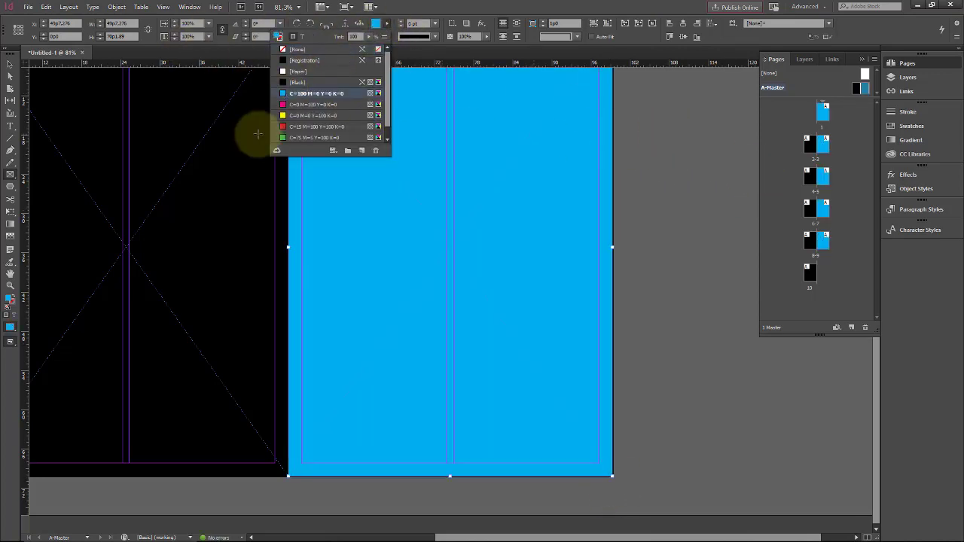
Start a new master page with prefix B and name it Mestre B
click(7, 66)
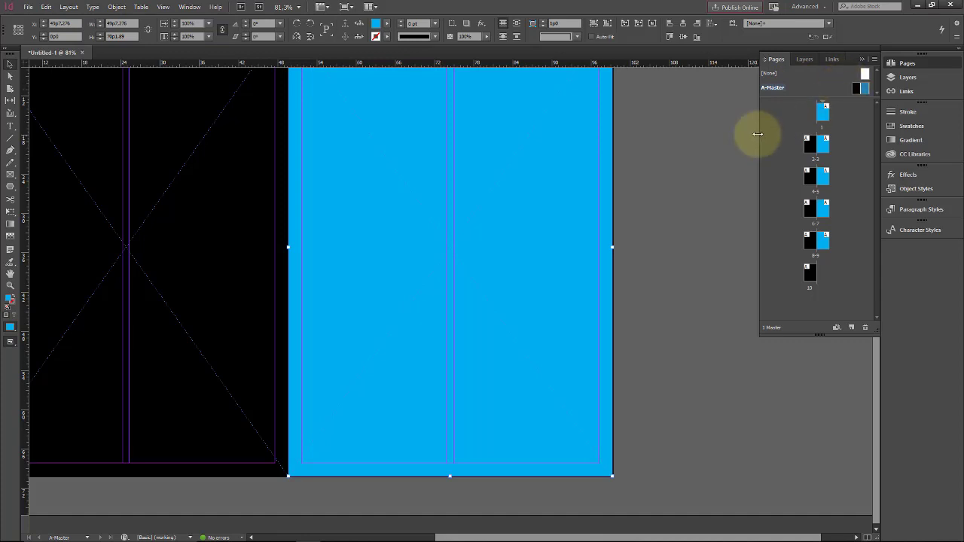
click(770, 93)
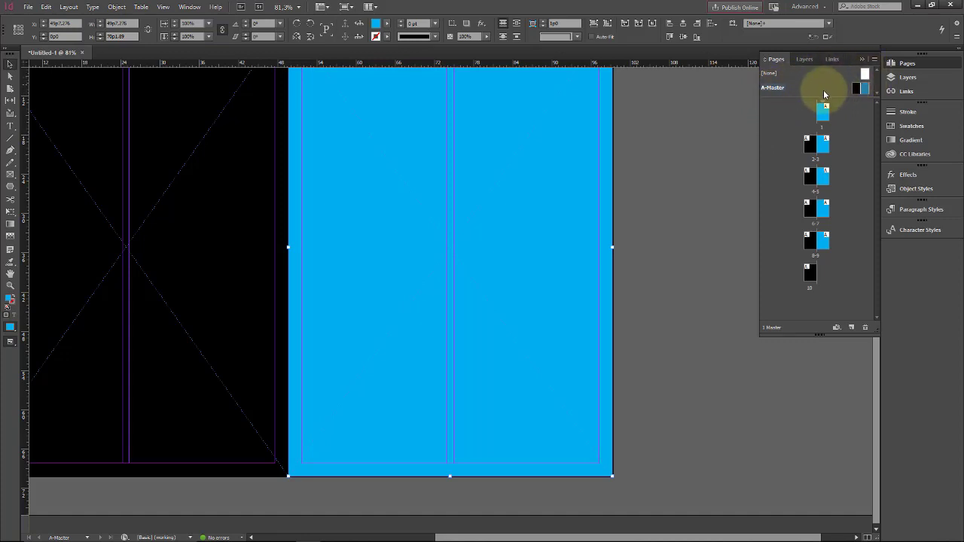
click(875, 60)
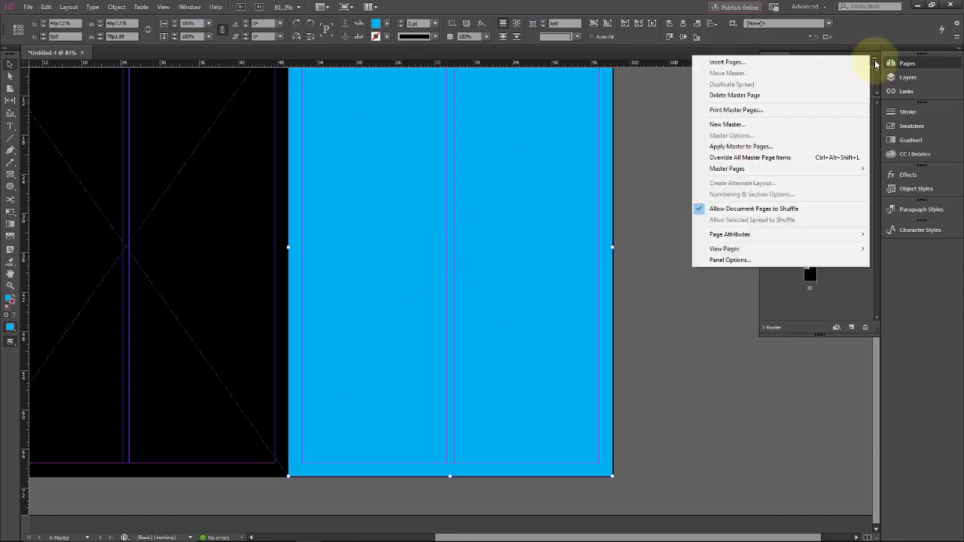
click(875, 60)
click(875, 60)
click(740, 124)
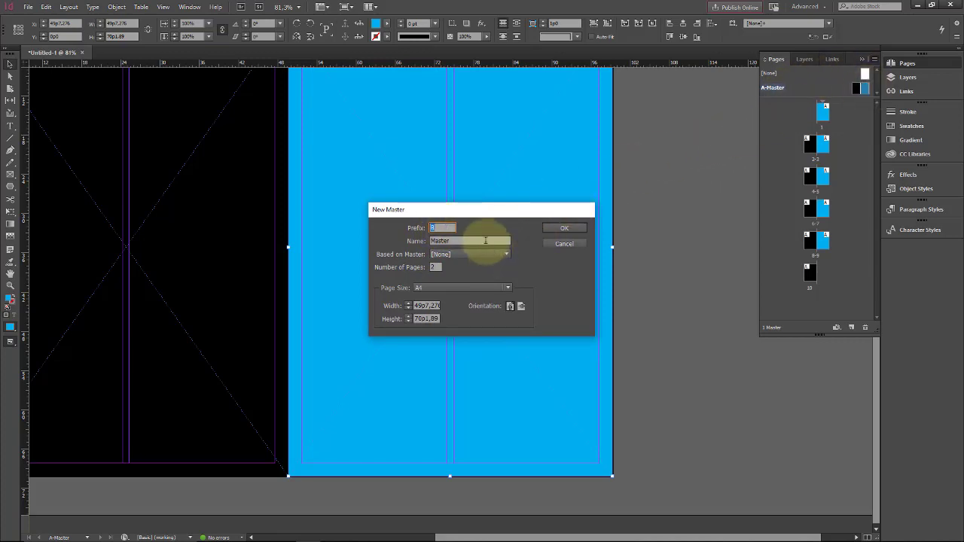
key(Tab)
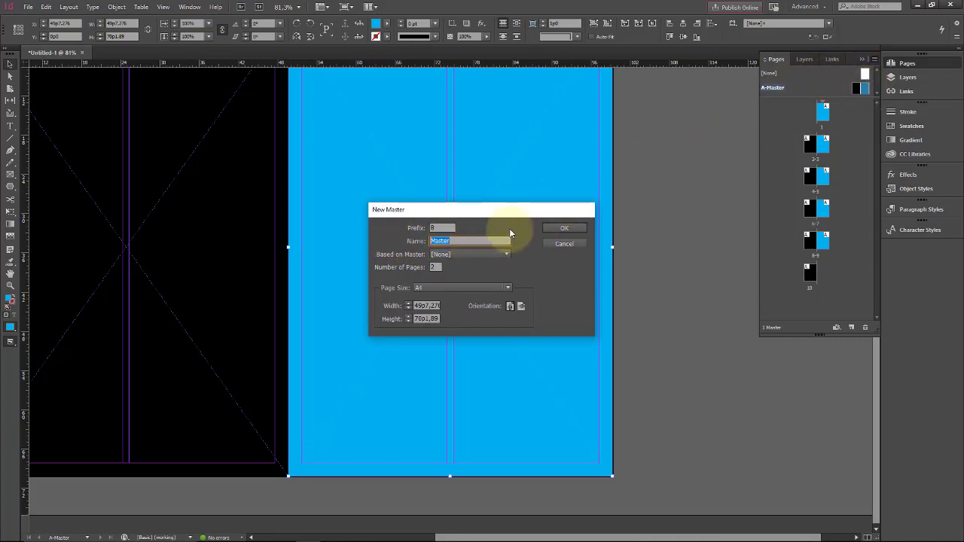
text(Me)
text(stre b)
key(BackSpace)
text(01)
key(BackSpace)
key(BackSpace)
text(B)
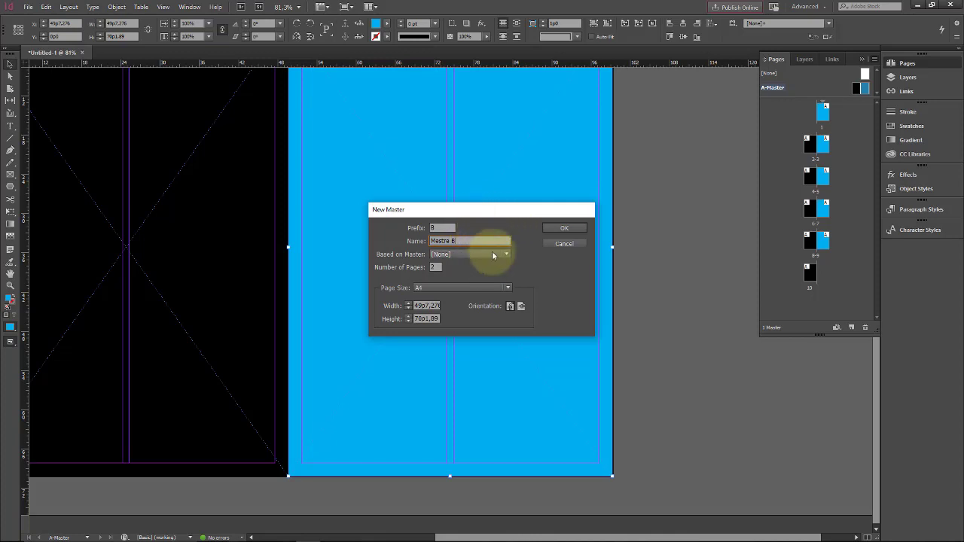
Base the new master on [None], set its page size to Tabloid, and create it
click(493, 255)
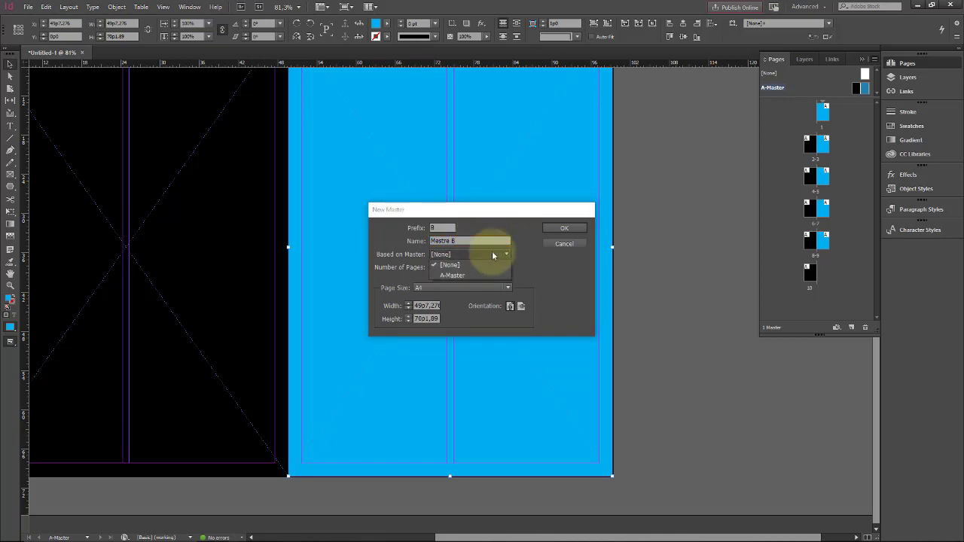
click(510, 217)
click(484, 289)
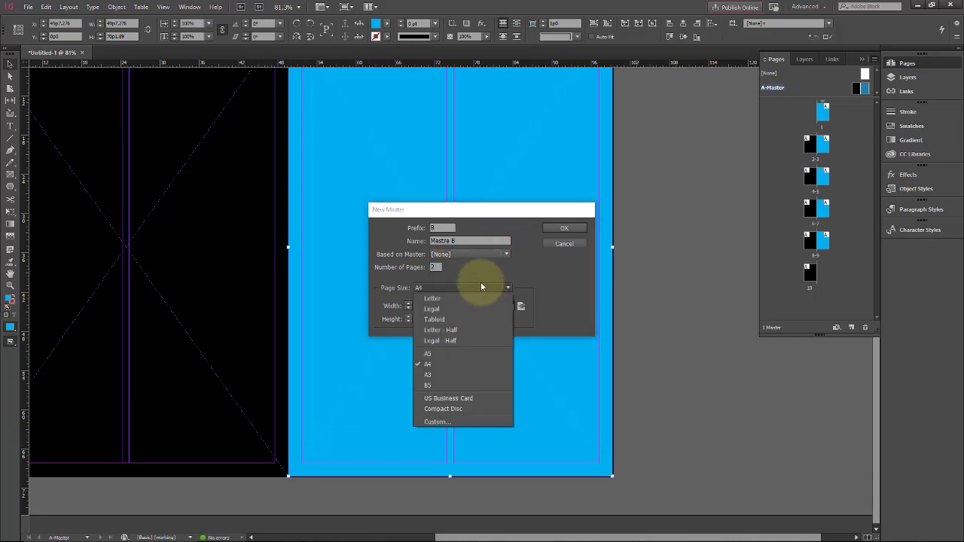
click(462, 320)
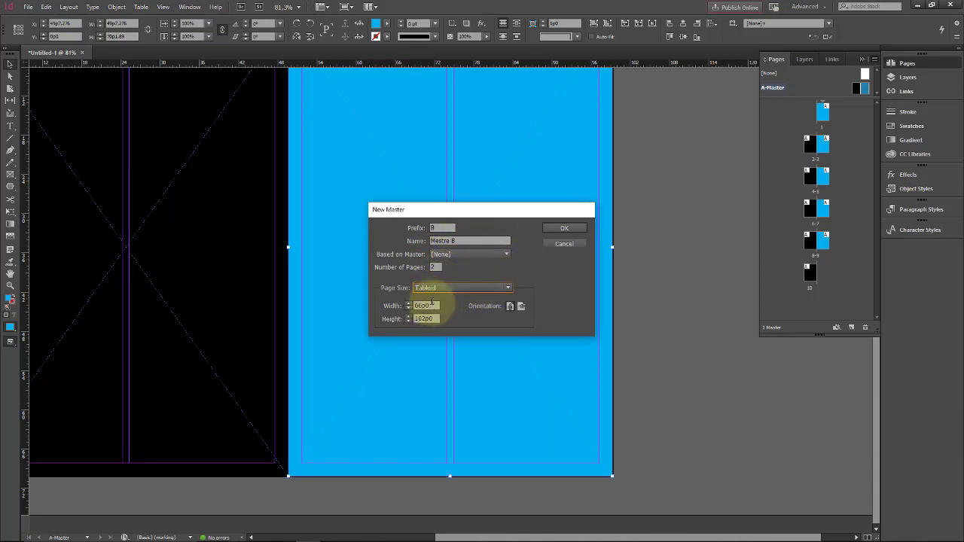
double_click(432, 306)
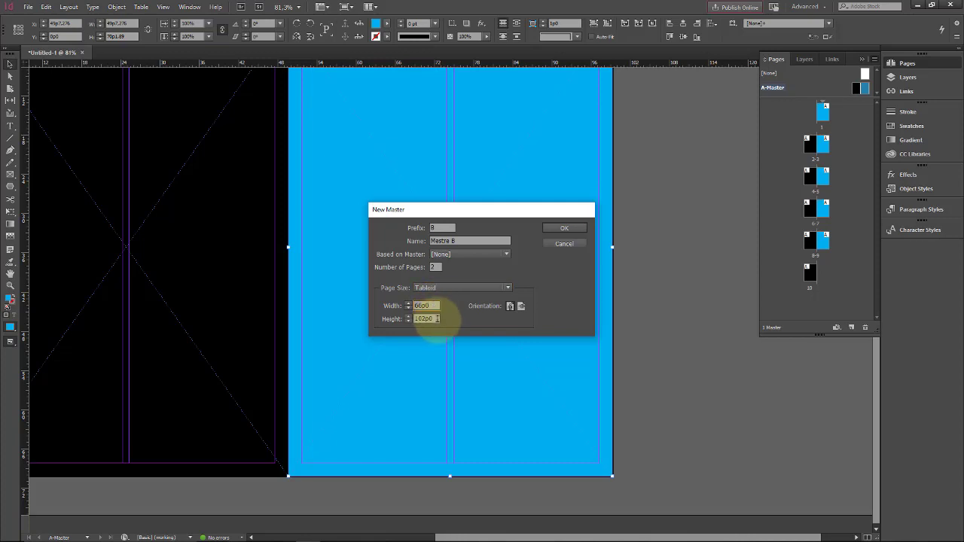
click(566, 228)
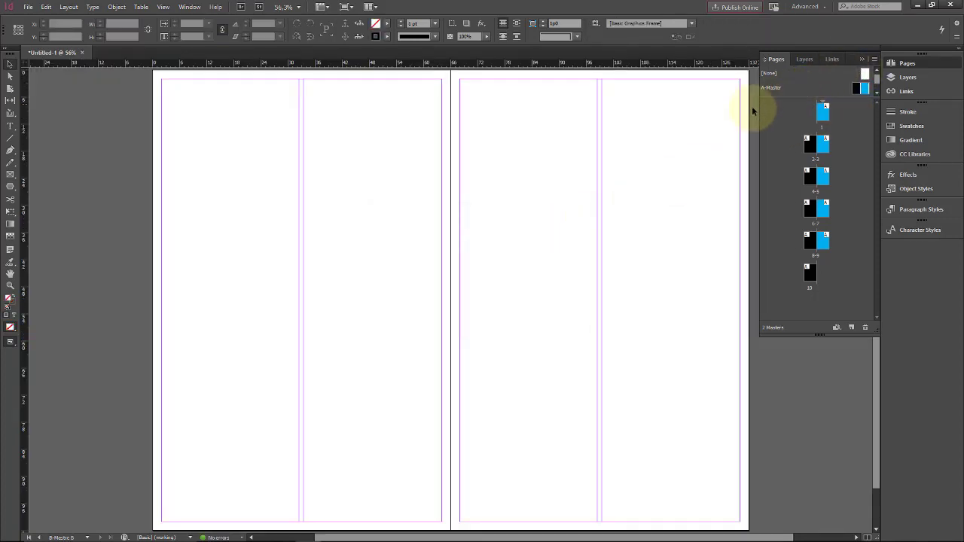
Enlarge the masters area of the page list to show B-Mestre B and open its spread
drag(849, 75, 826, 98)
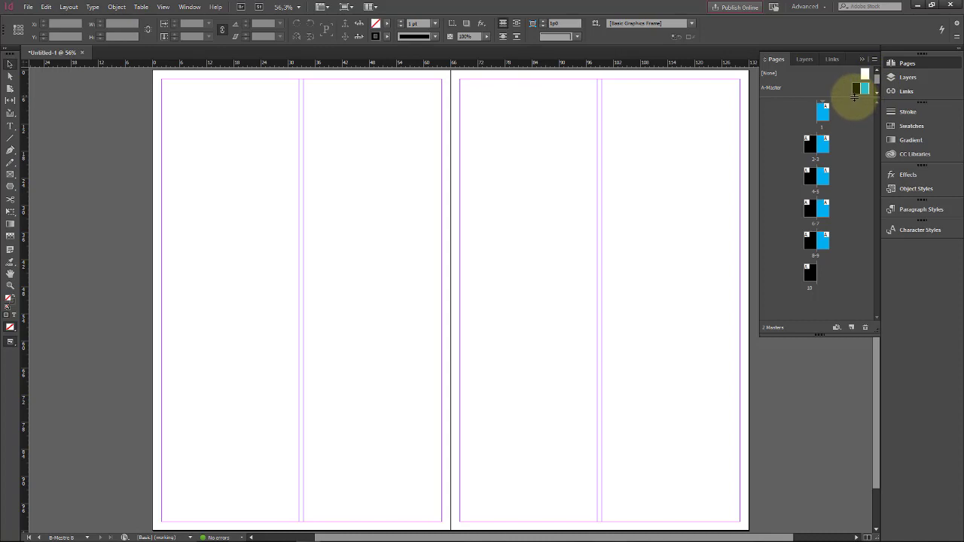
drag(855, 95, 853, 125)
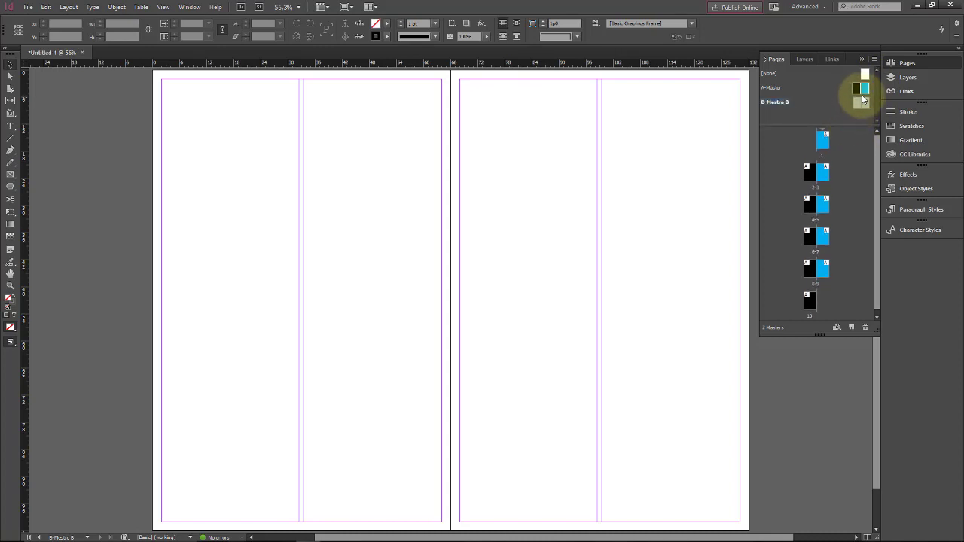
drag(865, 73, 858, 105)
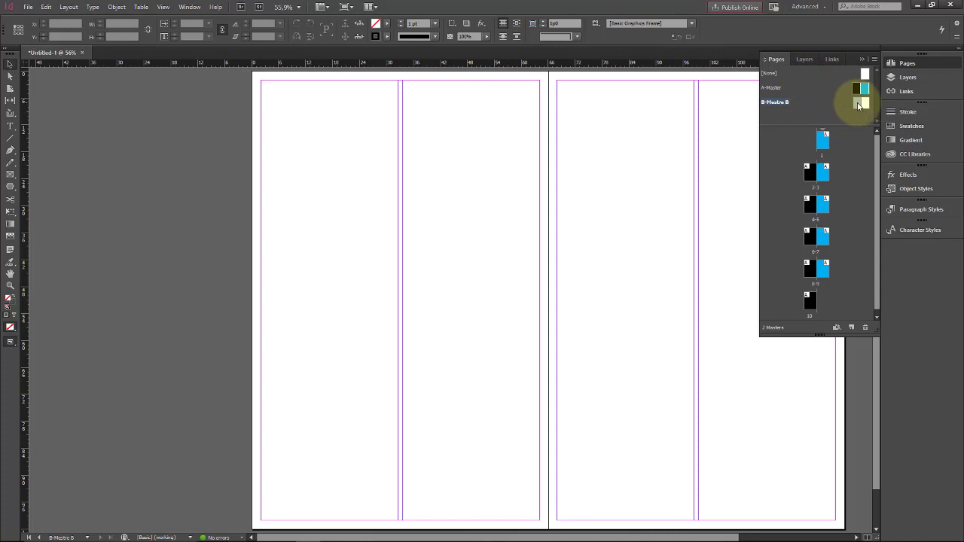
double_click(859, 102)
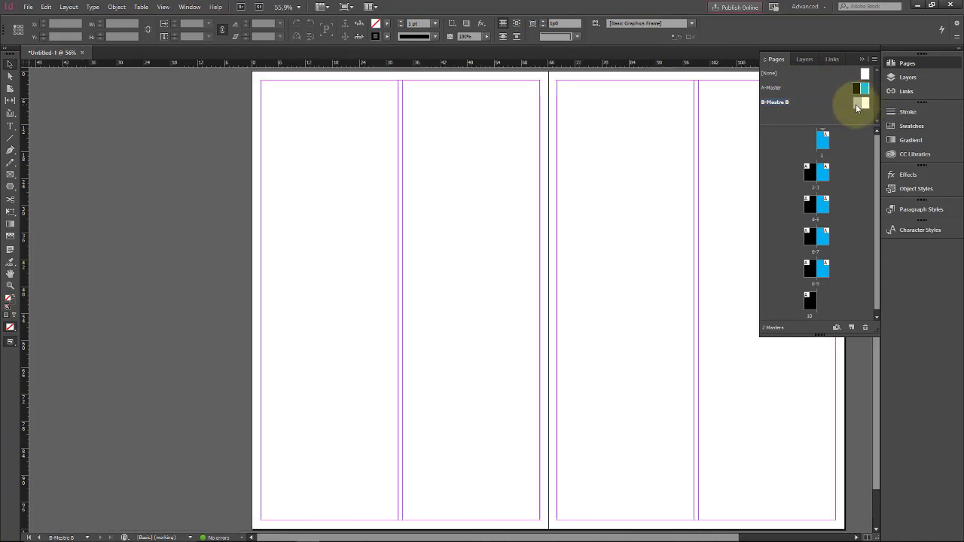
drag(857, 104, 829, 148)
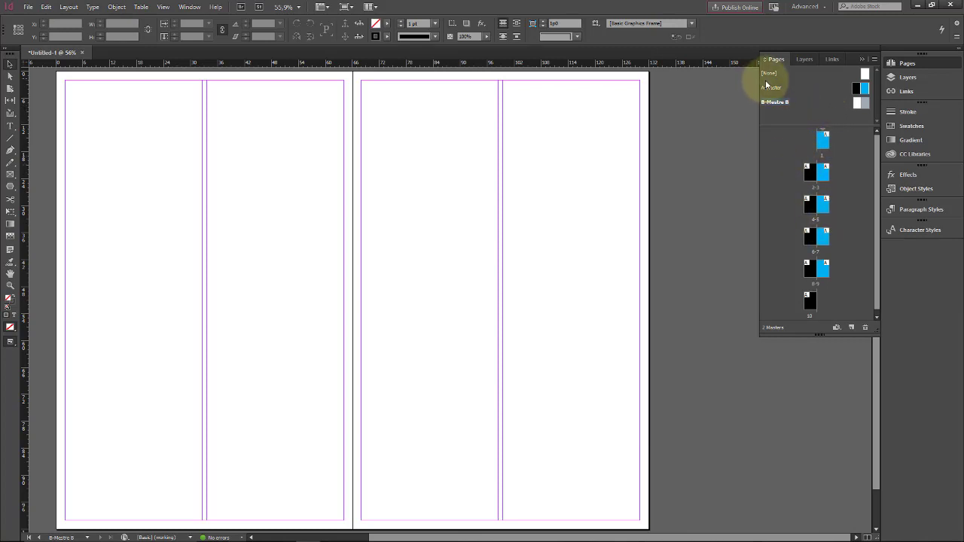
Apply the B-Mestre B master to all pages, using the master page size for every page
drag(770, 83, 822, 172)
drag(825, 208, 812, 303)
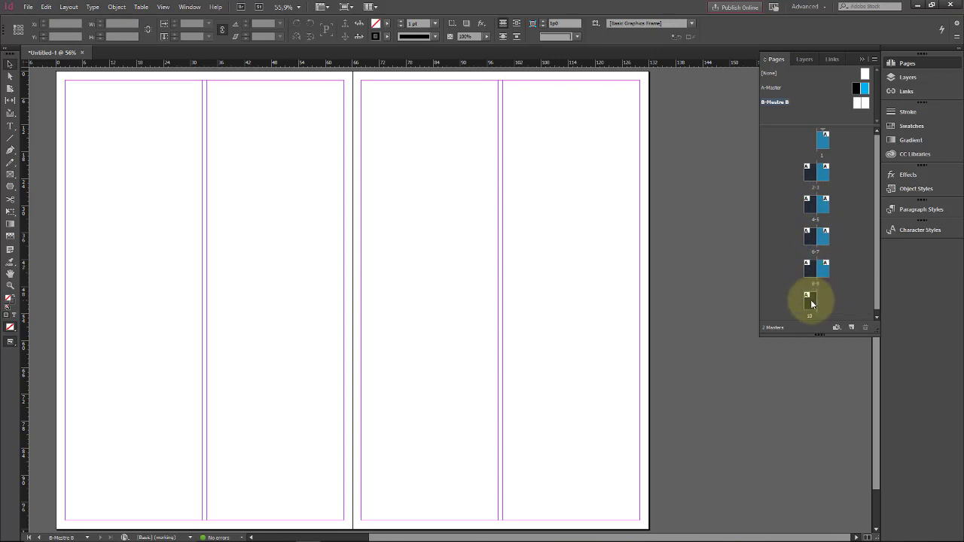
right_click(811, 303)
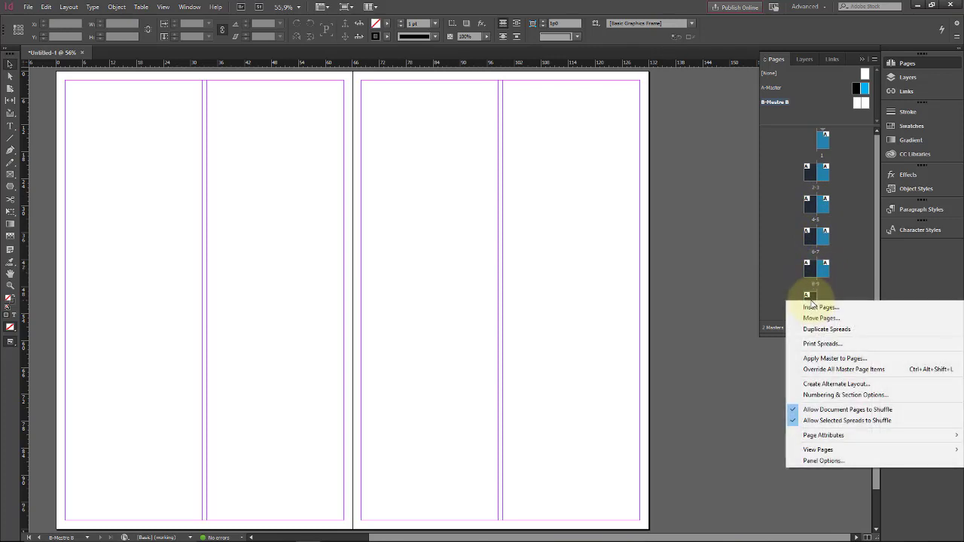
click(873, 361)
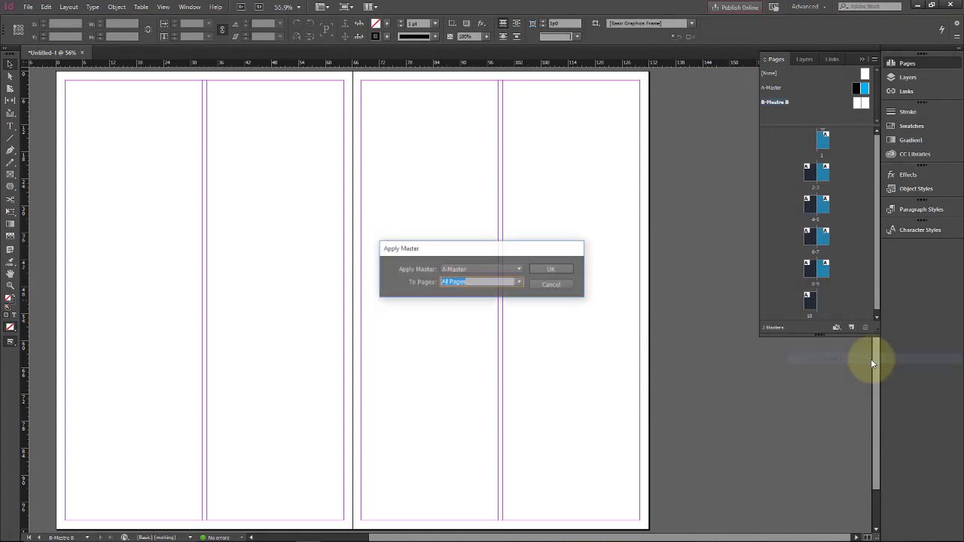
click(516, 269)
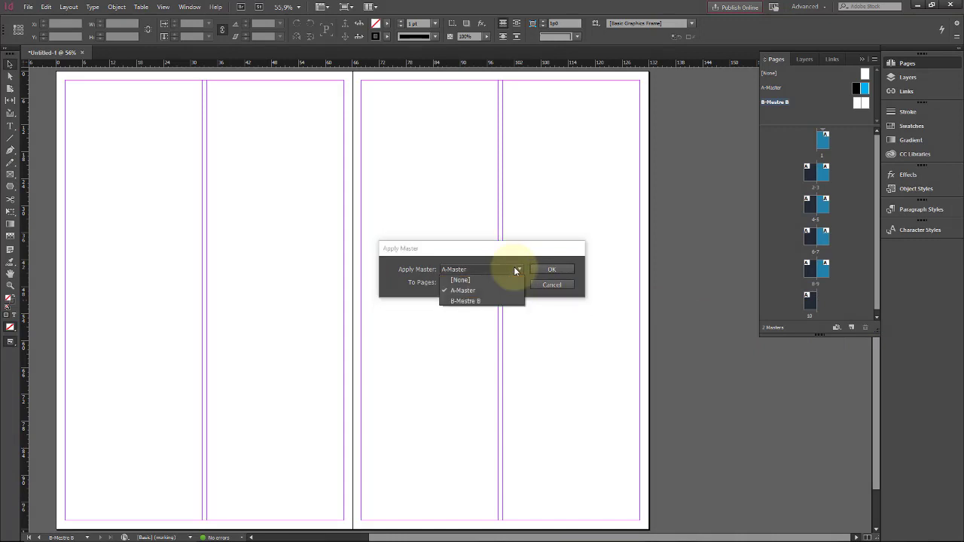
click(473, 302)
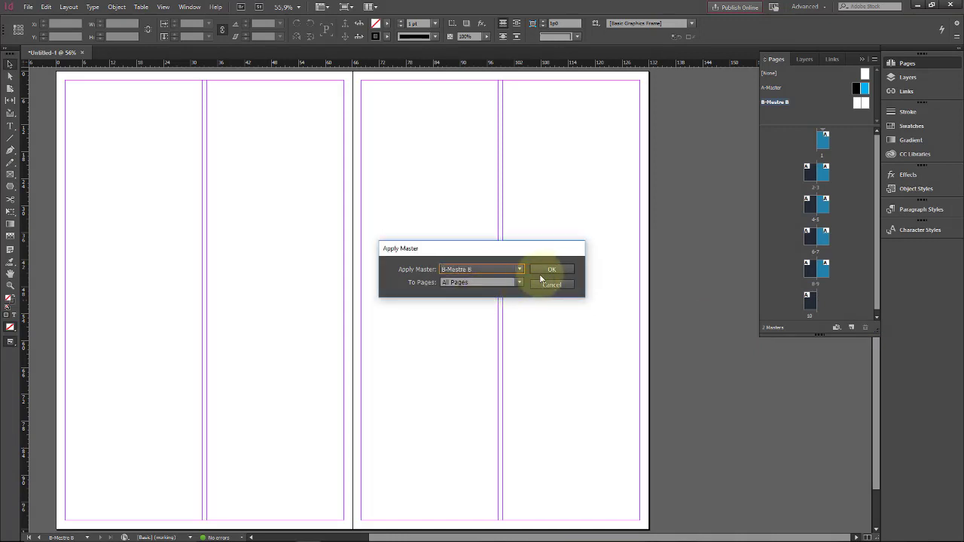
click(554, 269)
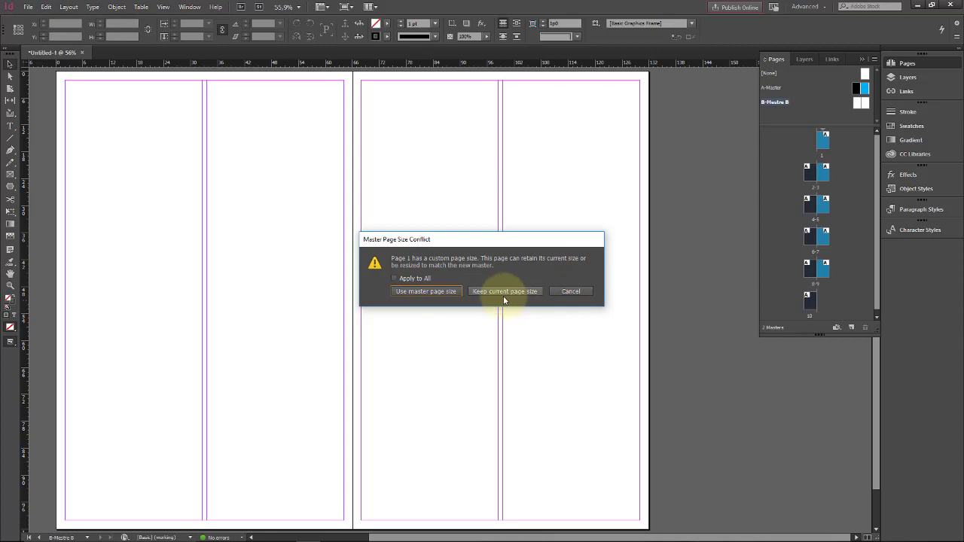
click(427, 293)
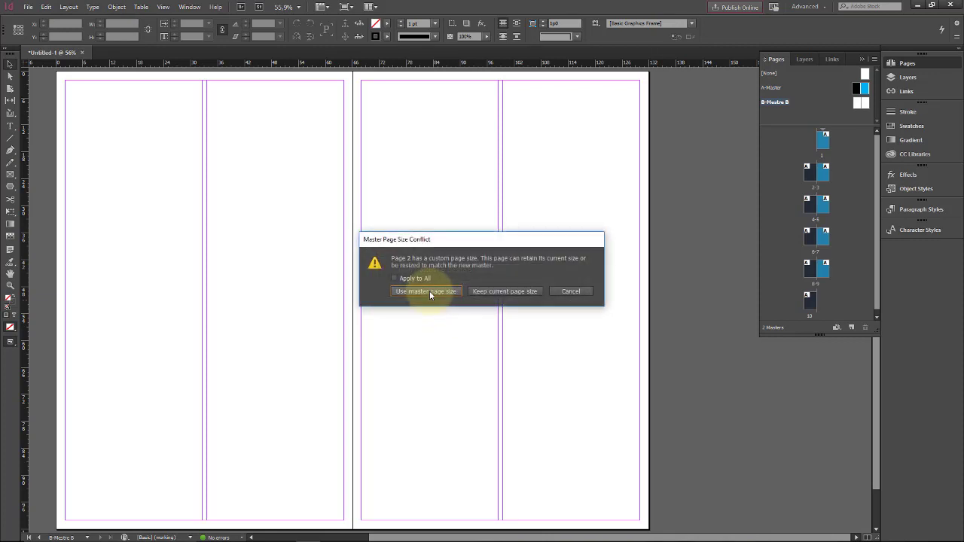
click(430, 294)
click(397, 278)
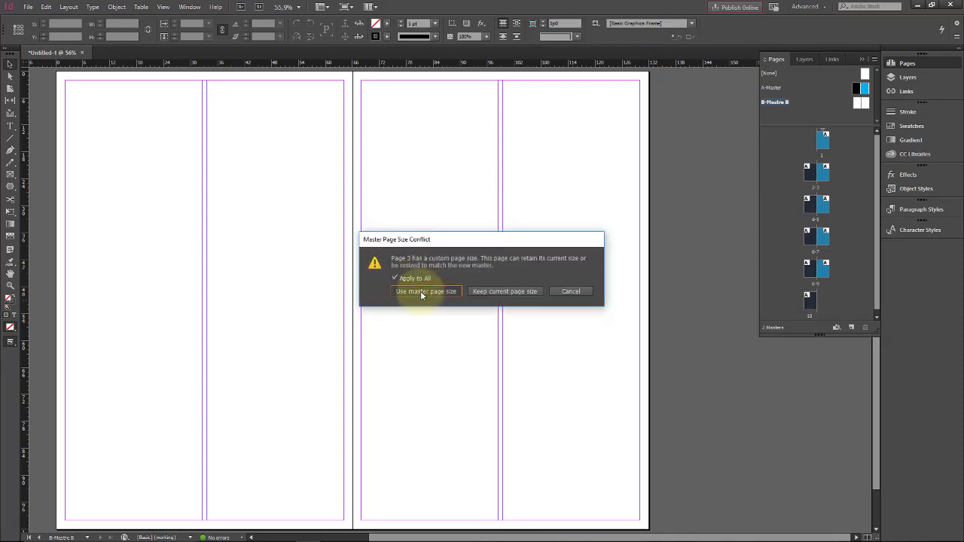
click(422, 292)
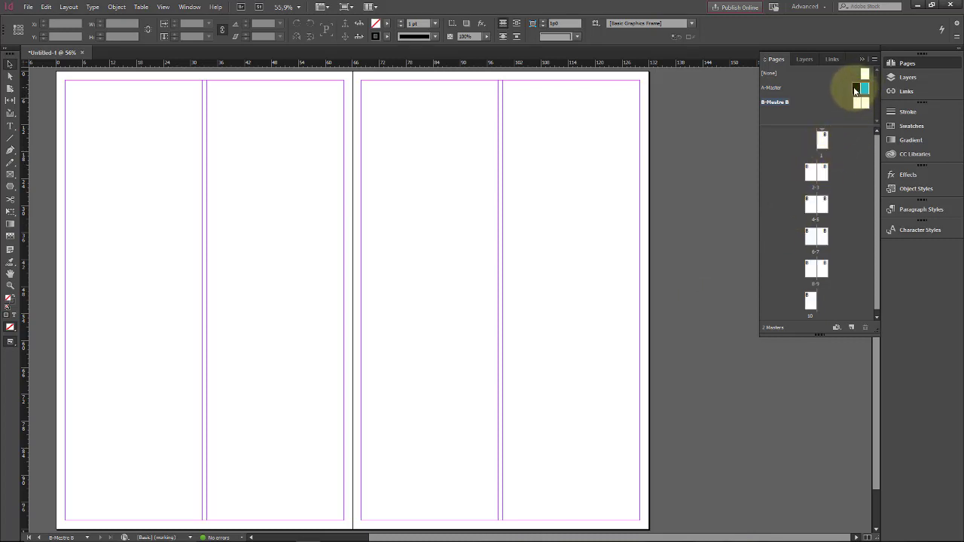
Apply A-Master back to all document pages, resizing every page to the master page size
drag(856, 90, 820, 137)
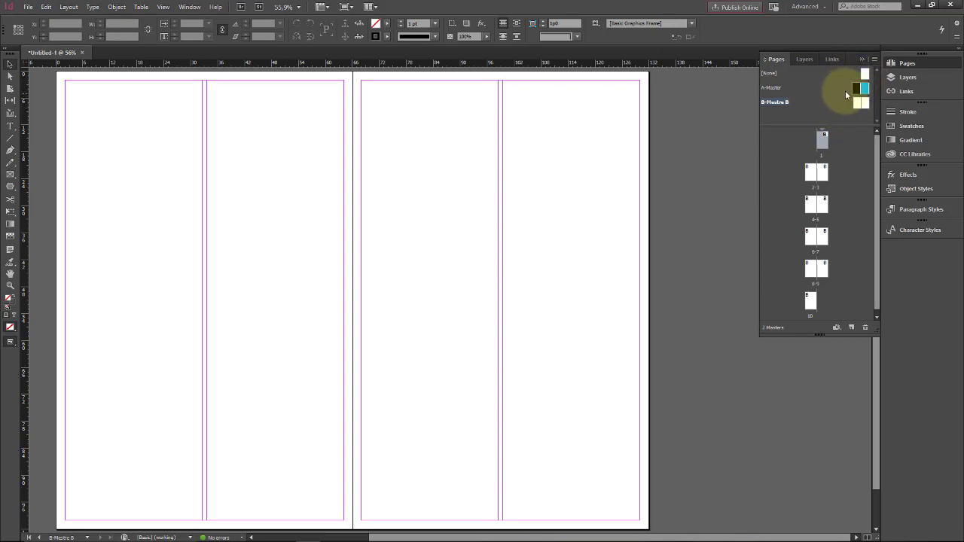
right_click(823, 141)
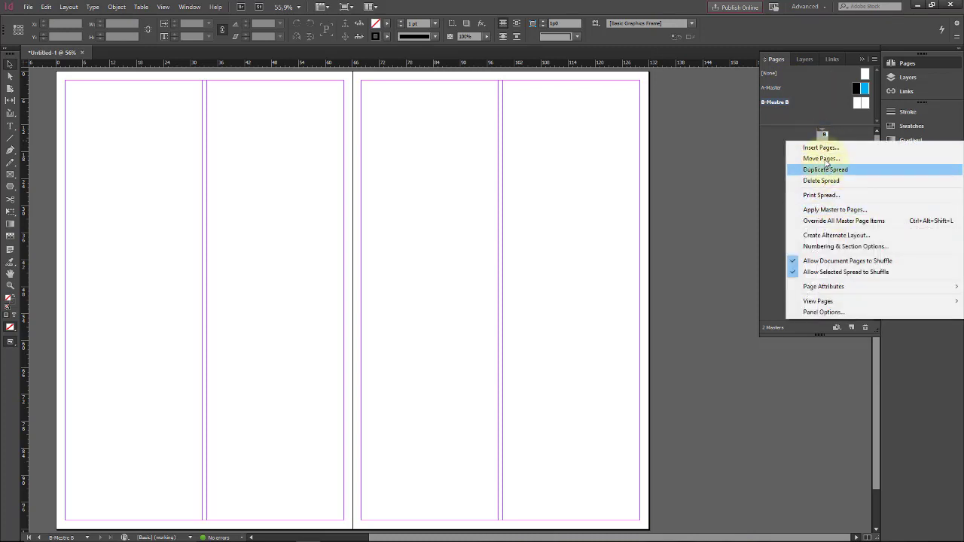
click(867, 210)
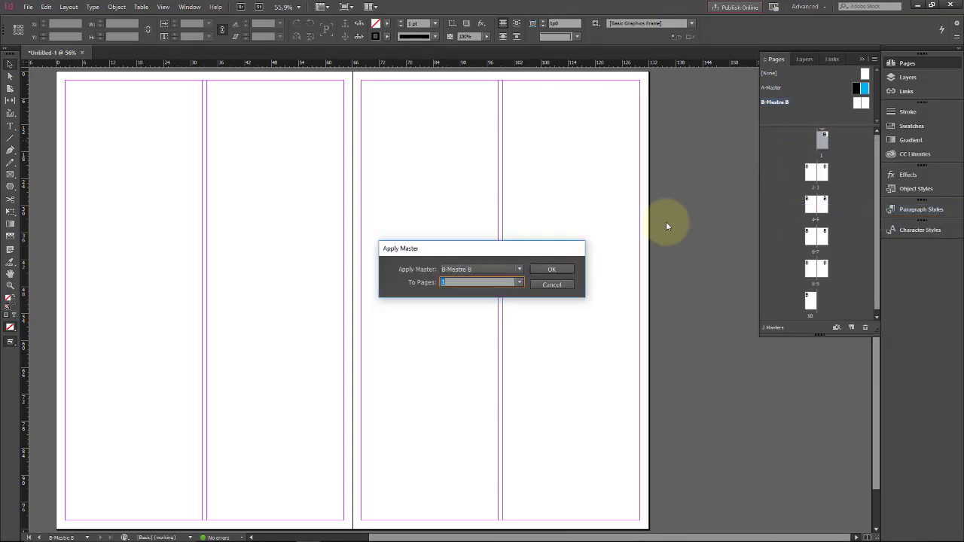
click(520, 283)
click(520, 283)
click(520, 284)
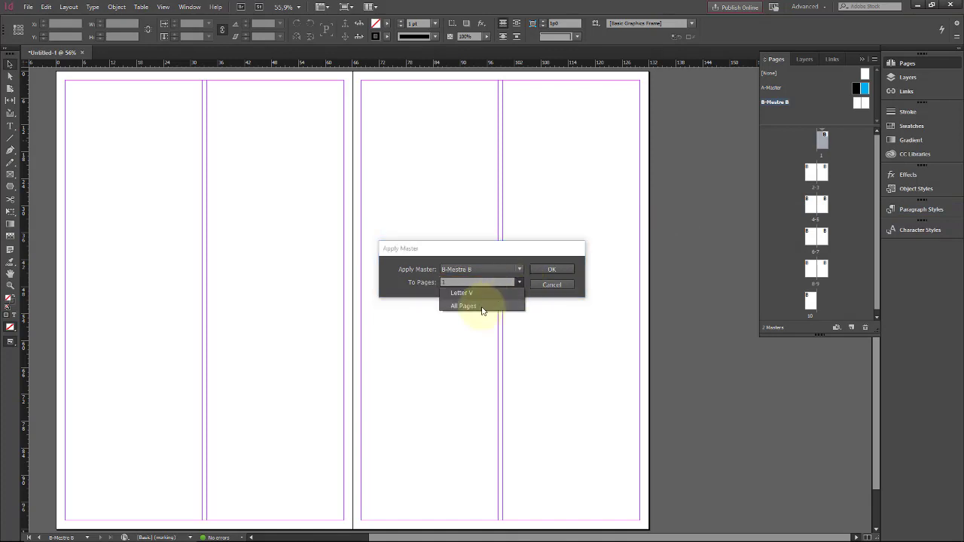
click(482, 306)
click(519, 269)
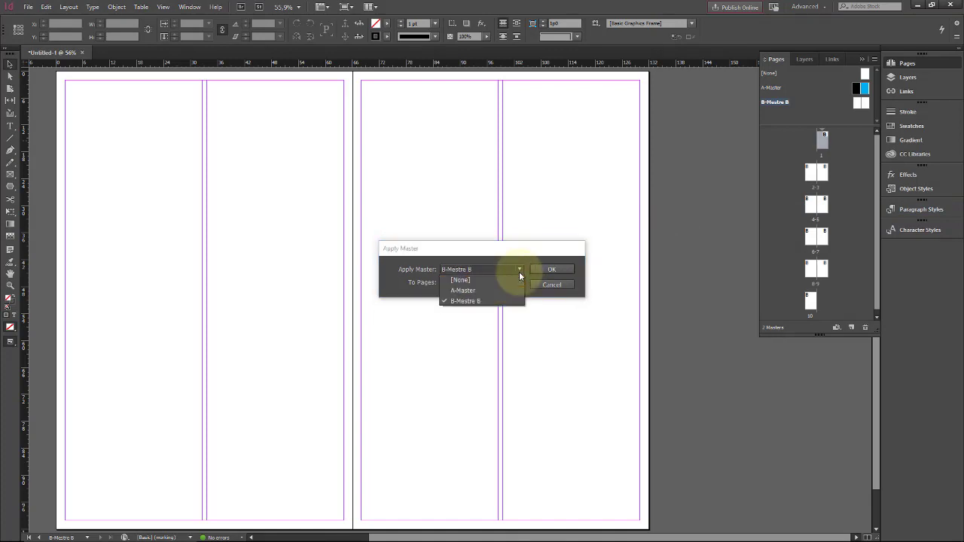
click(478, 290)
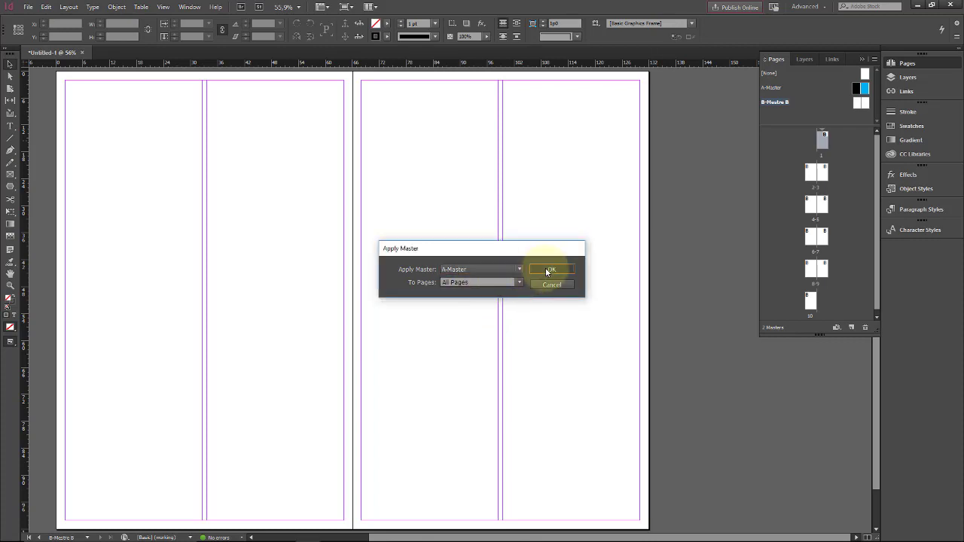
click(548, 270)
click(396, 278)
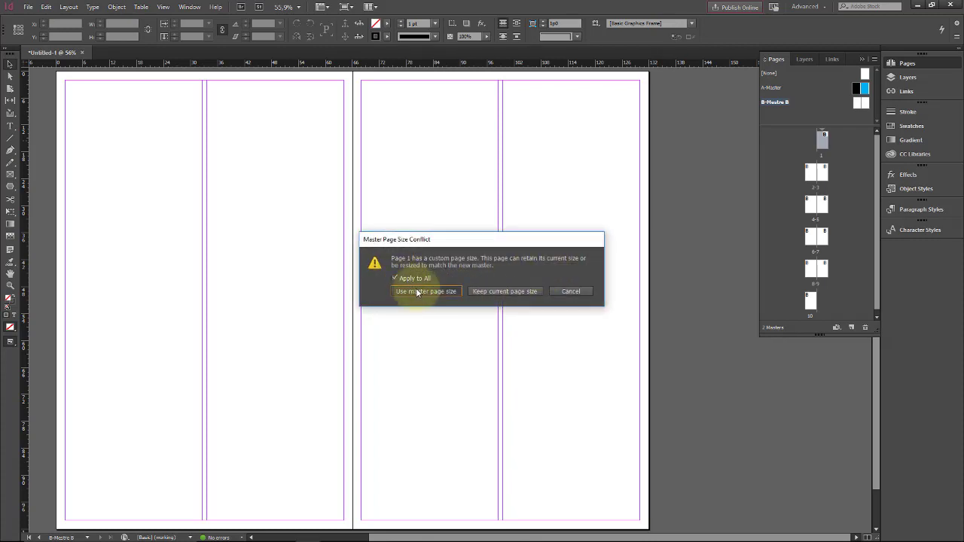
click(416, 290)
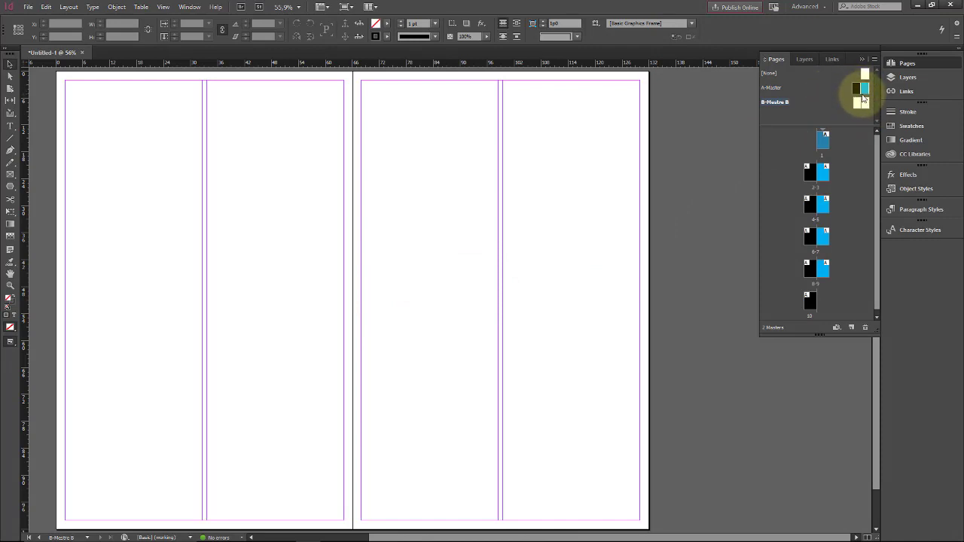
click(861, 102)
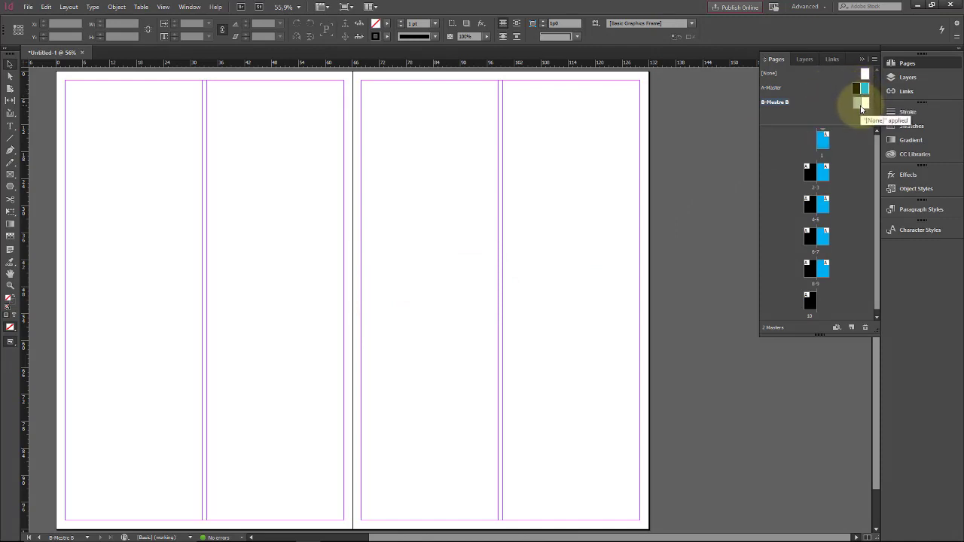
right_click(783, 101)
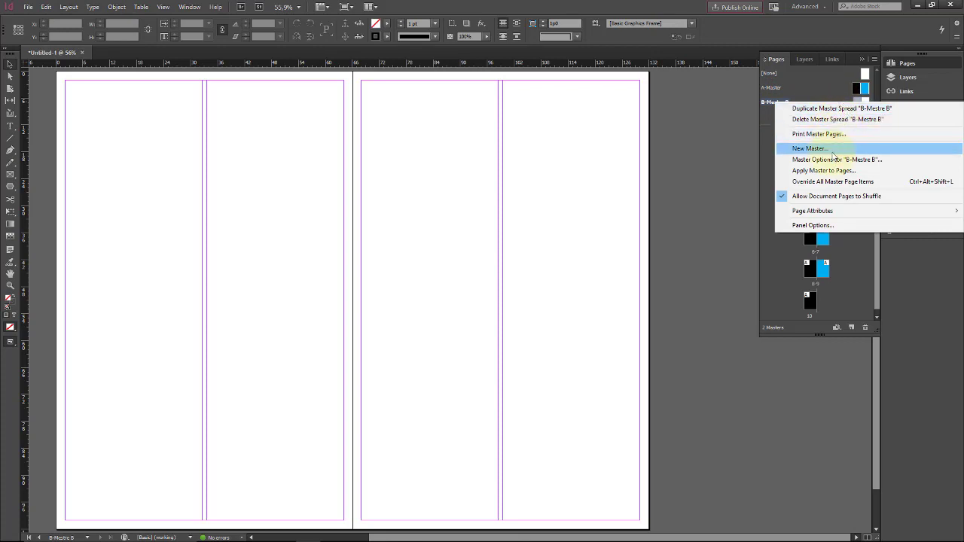
click(808, 80)
drag(808, 85, 834, 128)
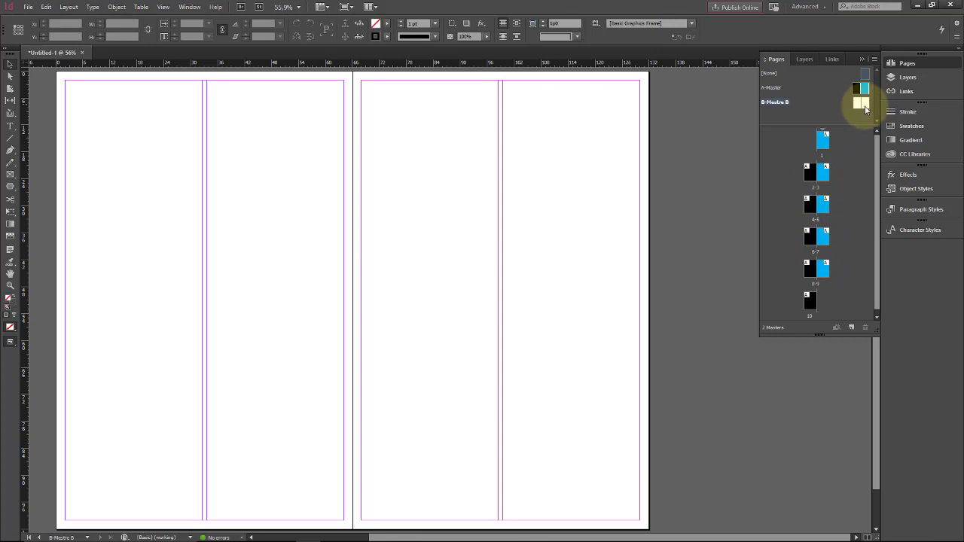
drag(865, 109, 722, 199)
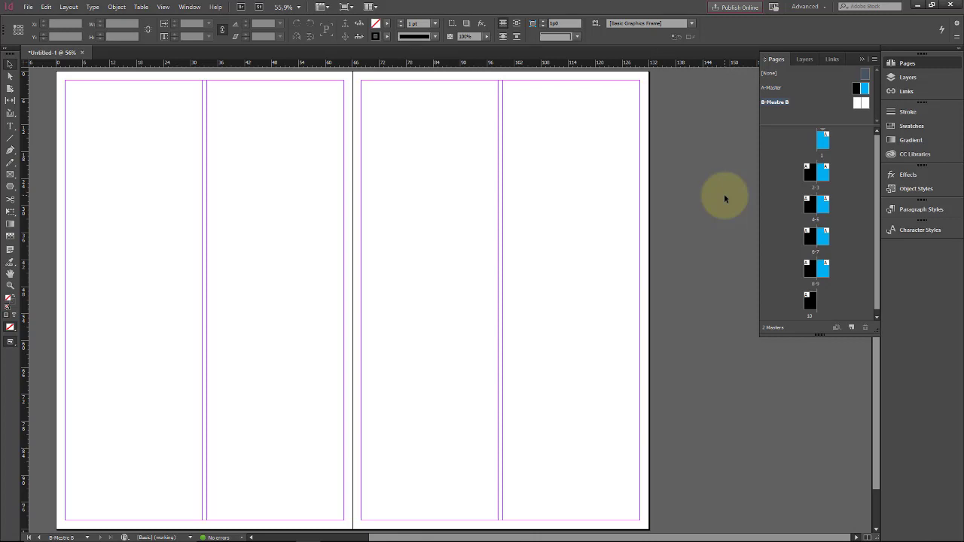
key(ctrl+minus)
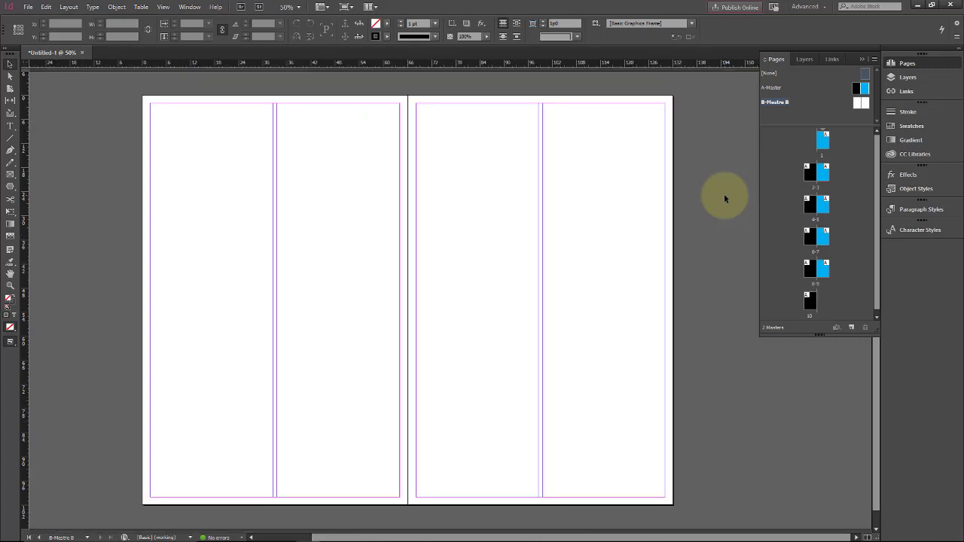